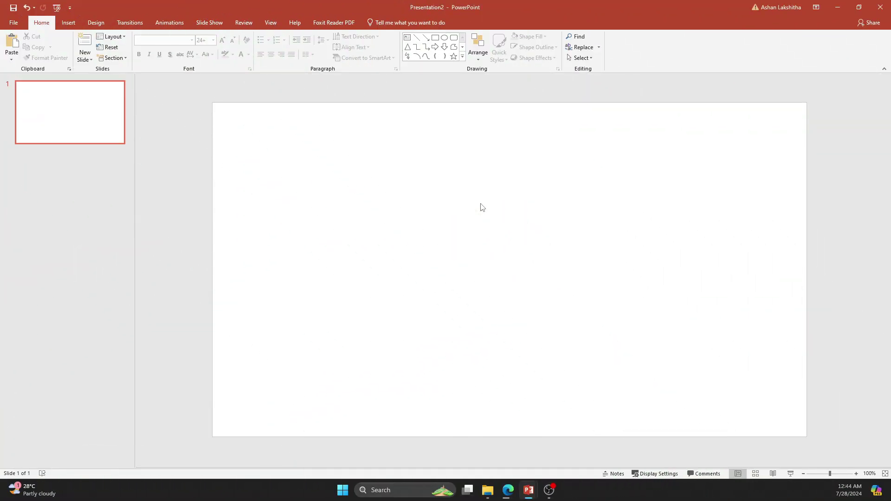
Step: Fill slide 1's background with the mountain lake photo from the Downloads folder
right_click(486, 195)
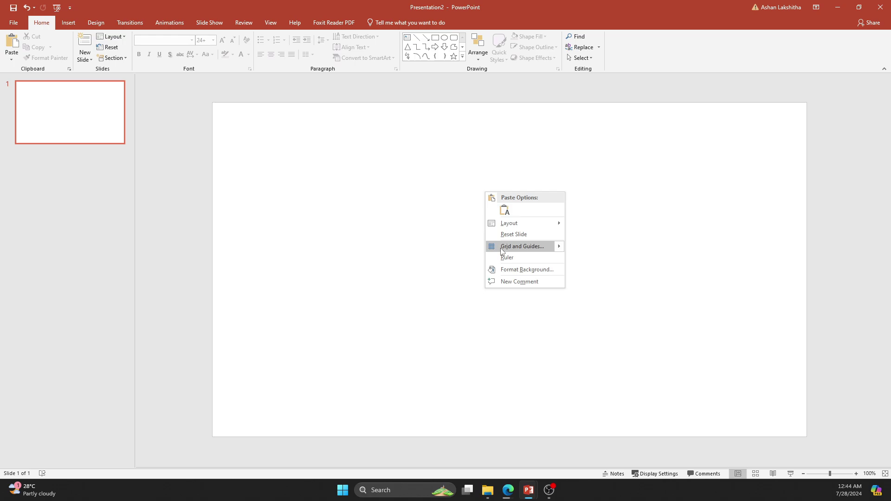
left_click(507, 269)
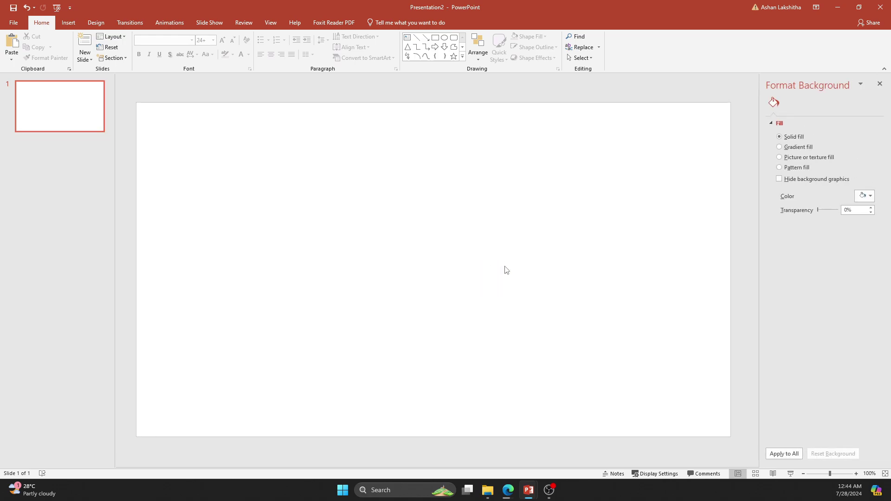
left_click(793, 158)
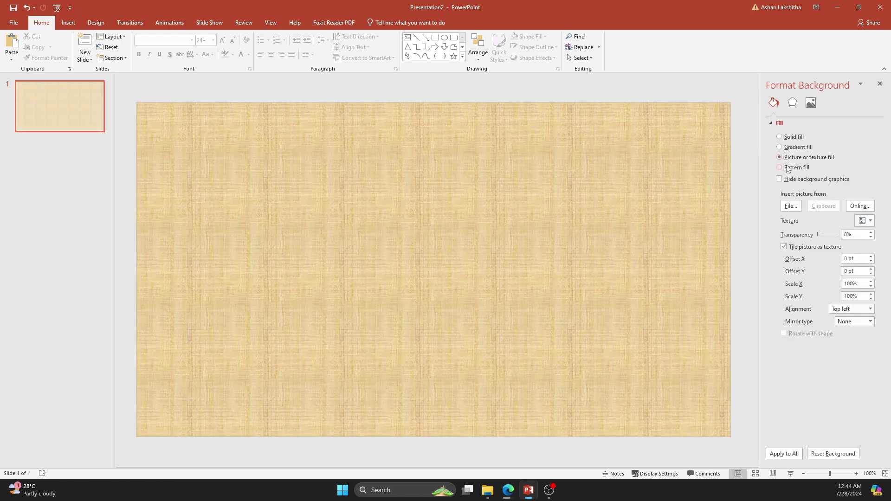
left_click(790, 206)
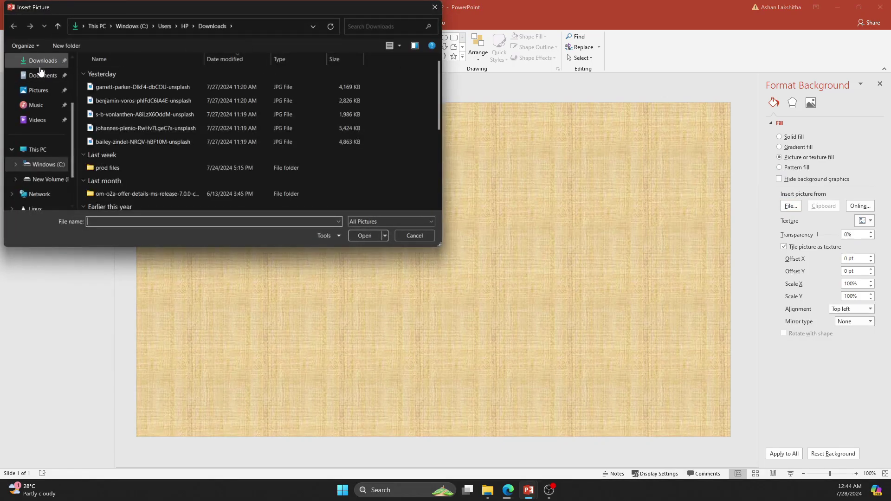
left_click(42, 61)
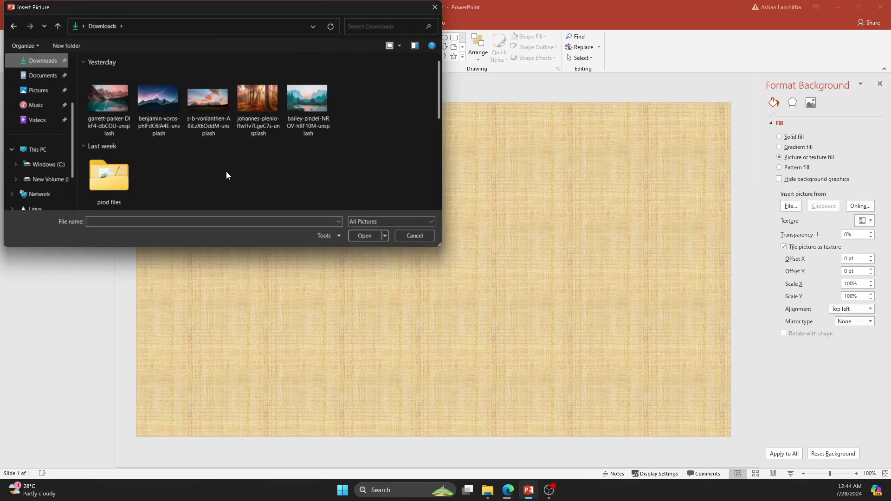
double_click(107, 108)
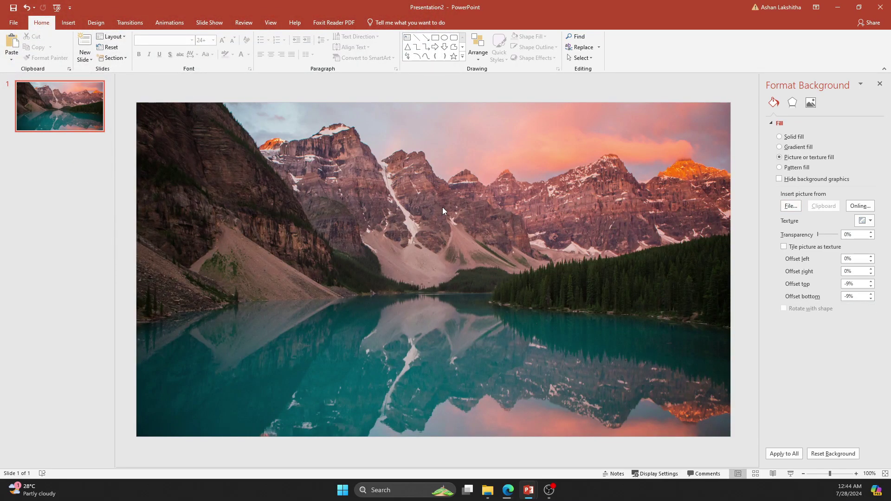
left_click(68, 23)
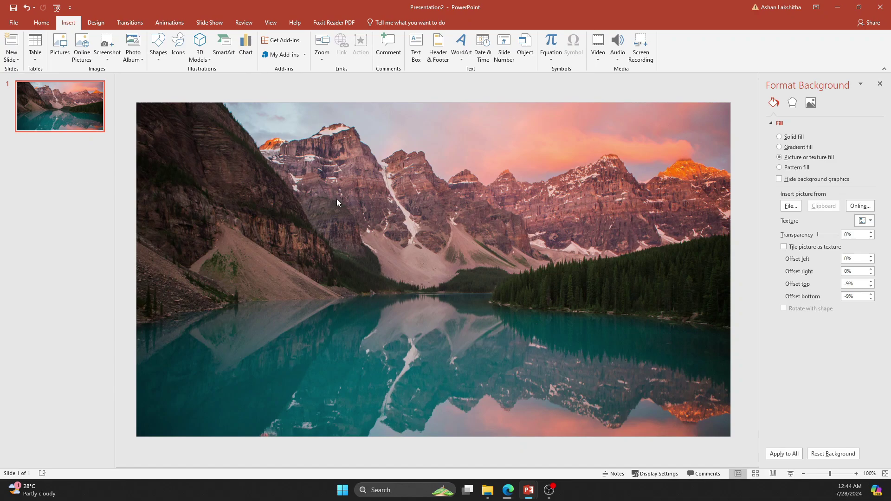
Step: Draw a rounded rectangle across most of the slide
left_click(158, 52)
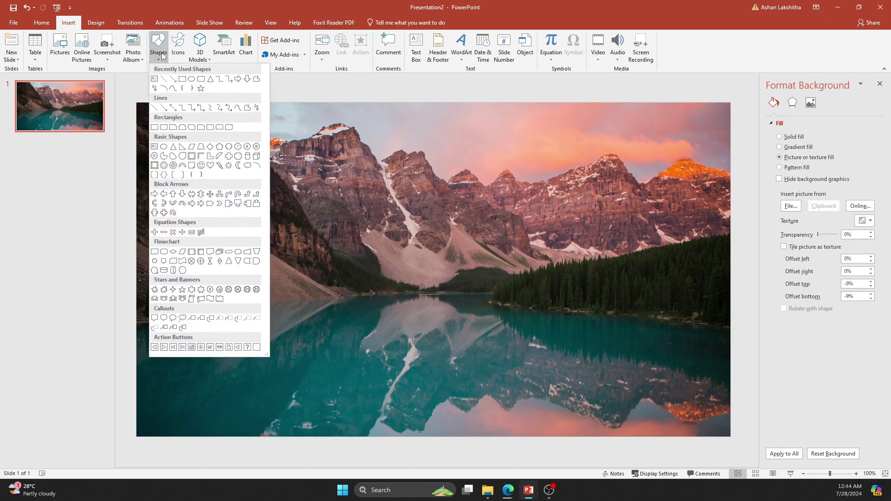
left_click(202, 84)
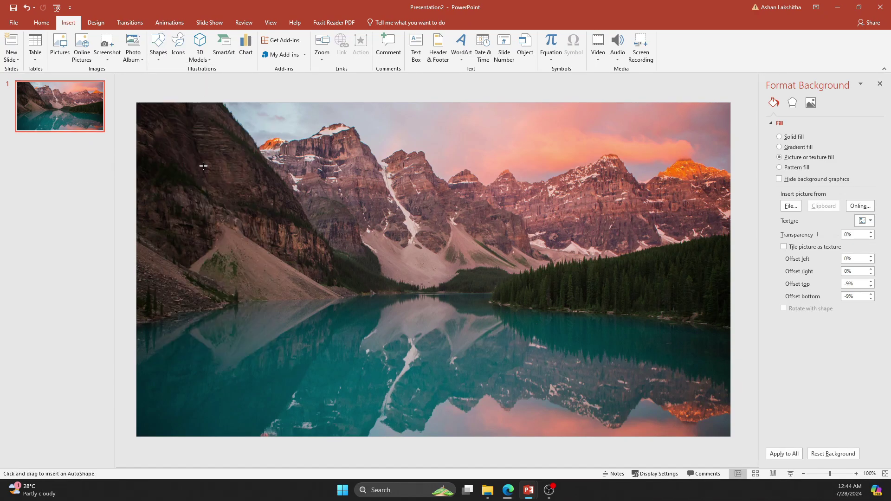
left_click_drag(207, 165, 670, 364)
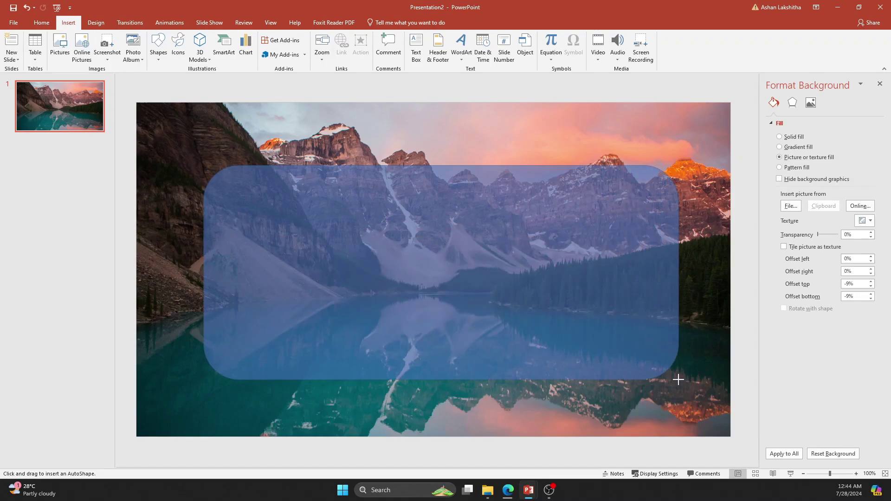
left_click_drag(670, 363, 679, 380)
Step: Make the rectangle taller, reposition it and centre it vertically with Align Middle
left_click_drag(523, 286, 522, 267)
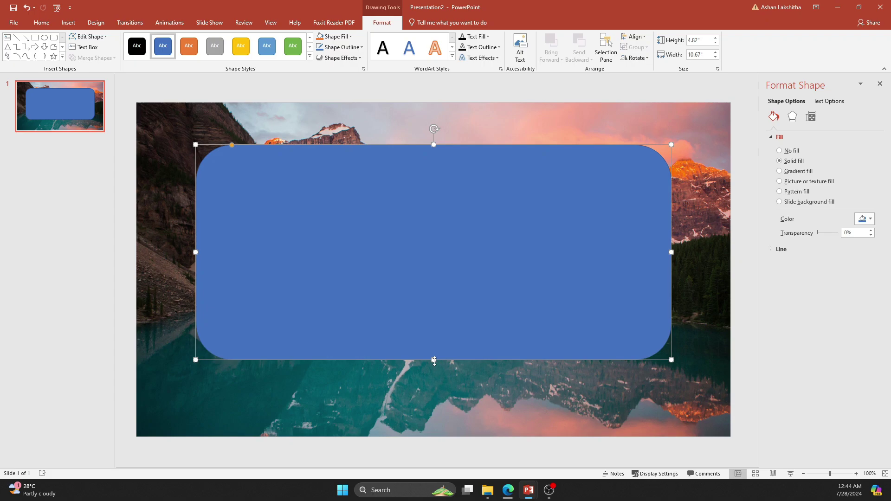
left_click_drag(433, 361, 440, 397)
left_click_drag(474, 303, 475, 300)
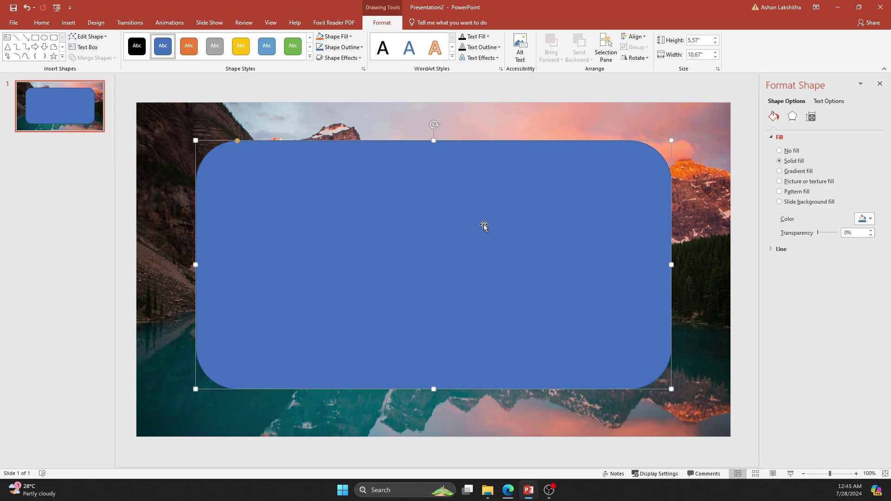
left_click(636, 36)
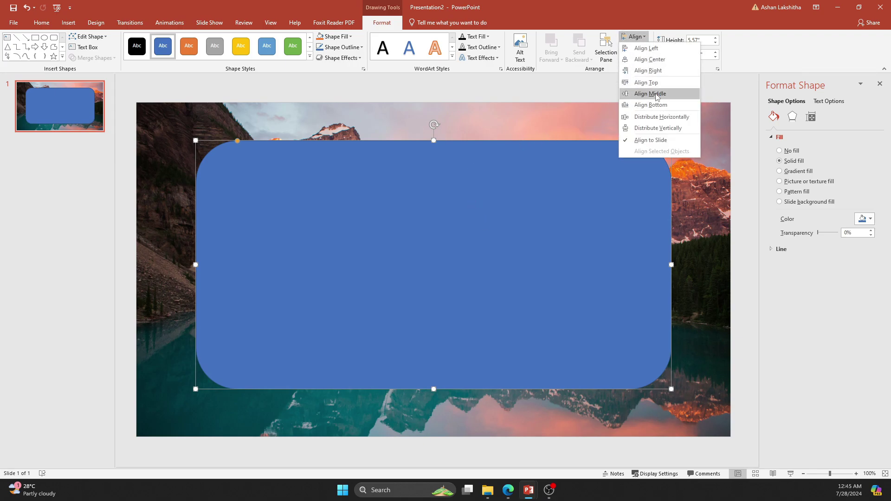
left_click(651, 105)
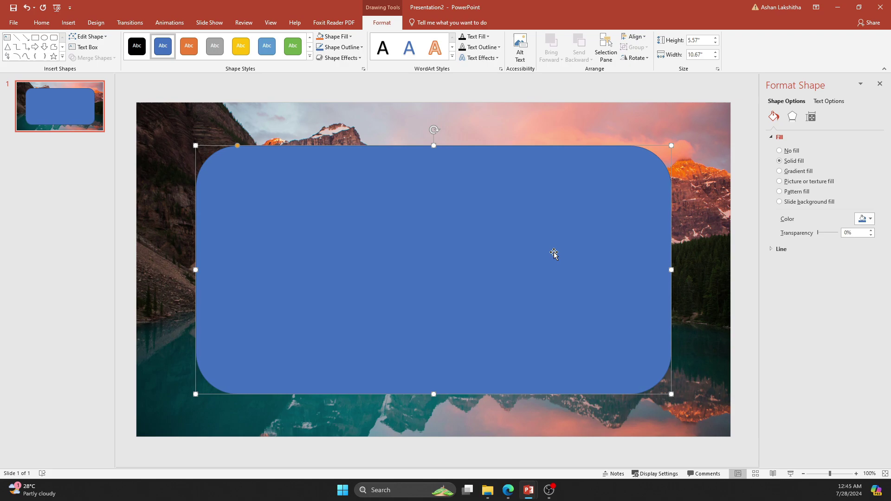
Step: Give the rectangle no outline, a white fill and 35% transparency
left_click(779, 249)
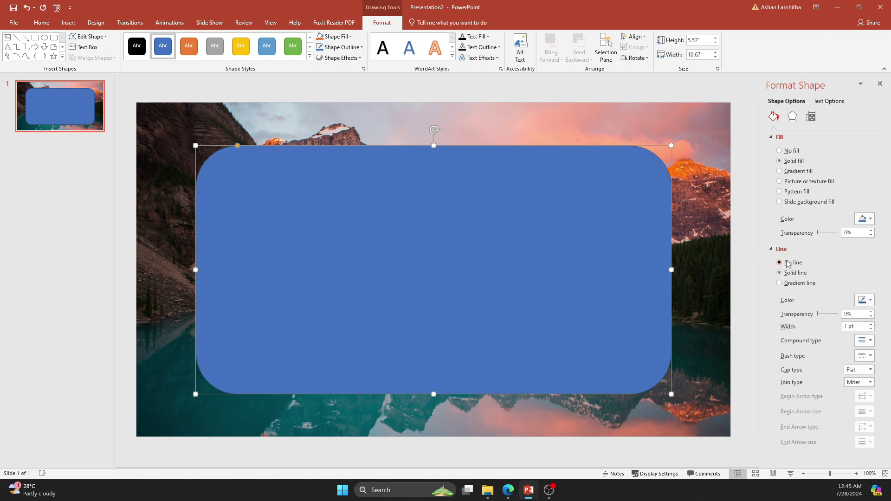
left_click(787, 264)
left_click(863, 220)
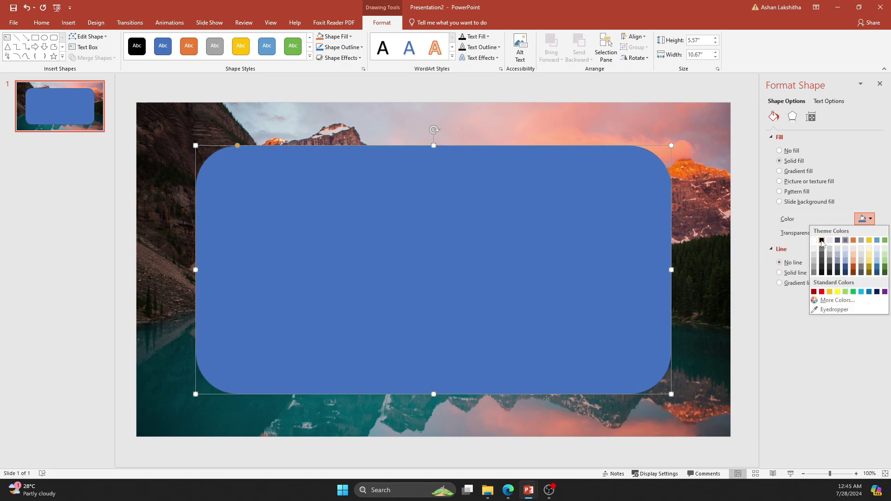
left_click(814, 241)
left_click(848, 232)
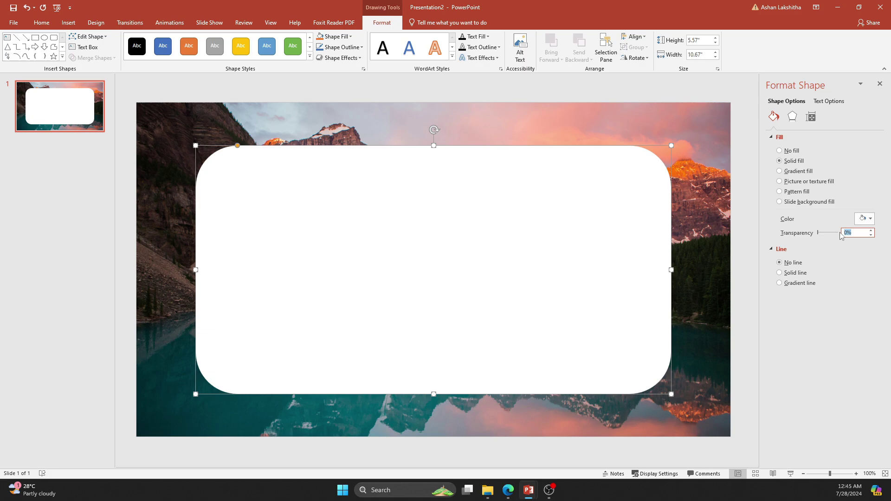
type("35")
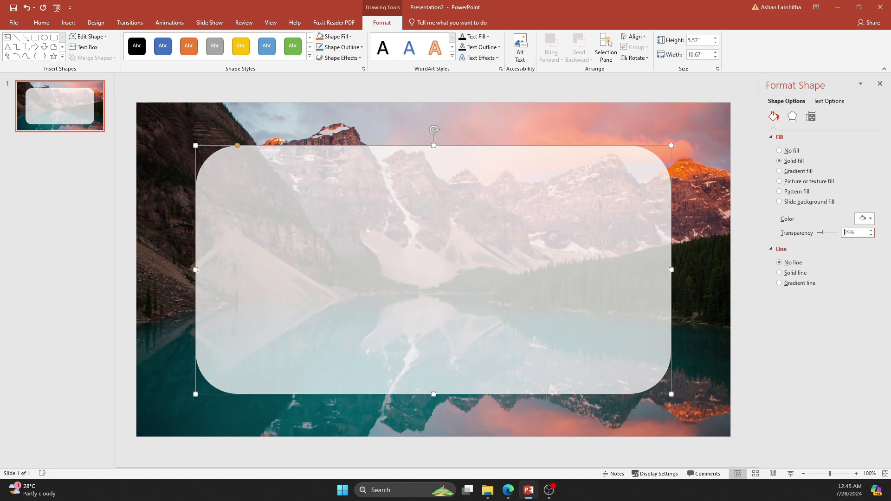
left_click(717, 279)
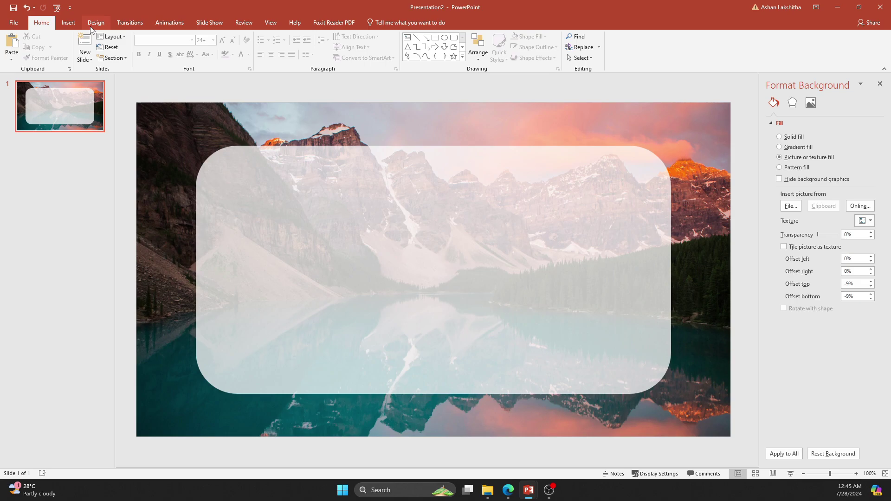
Step: Add a letter C text box in Impact 400 on the panel's right side
left_click(69, 22)
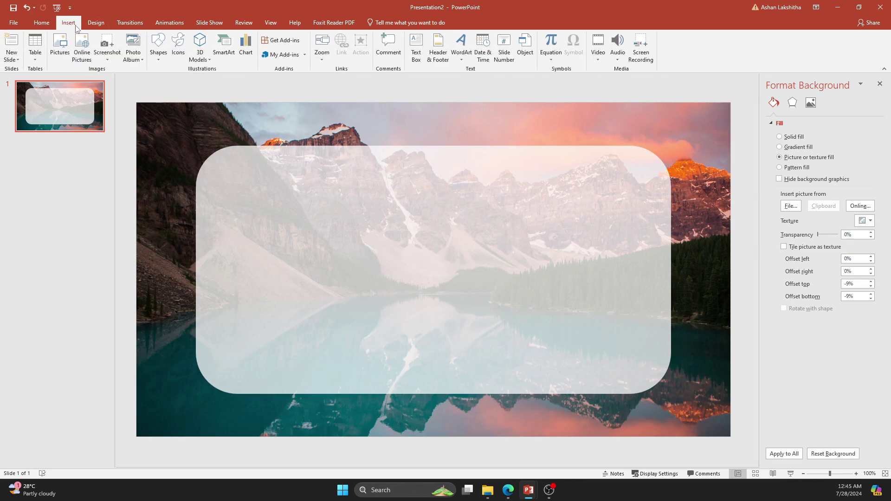
left_click(417, 48)
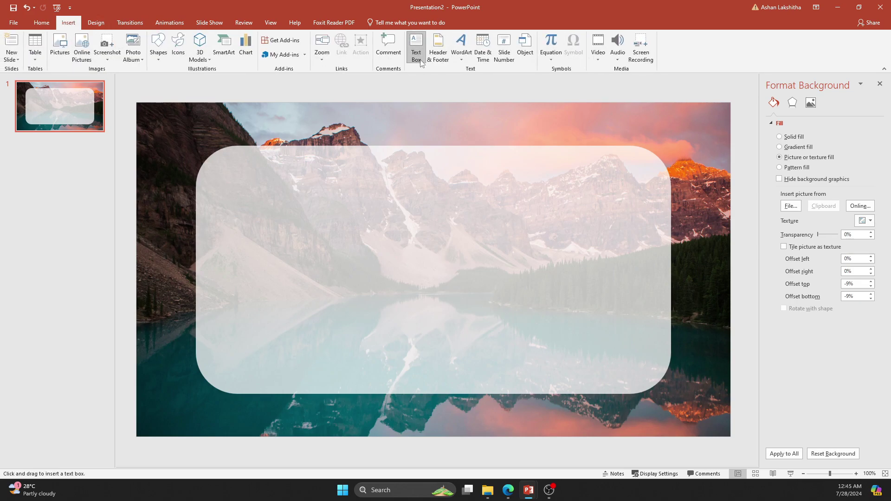
left_click(437, 122)
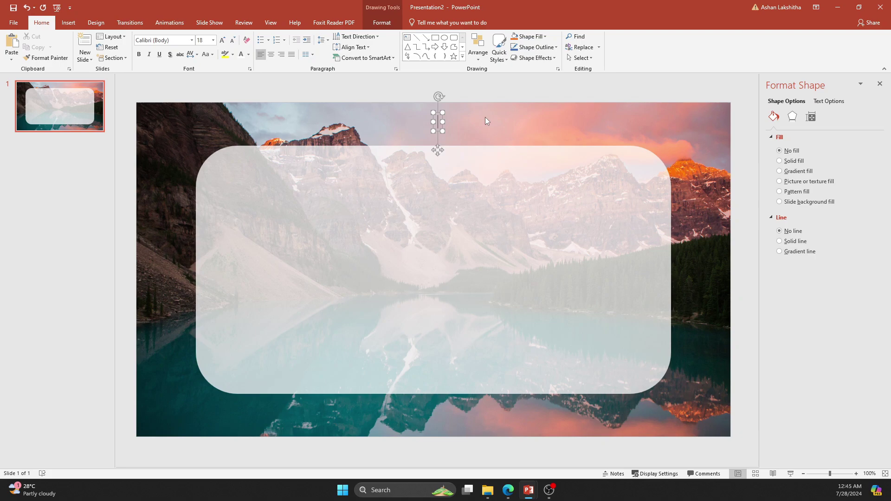
type("C")
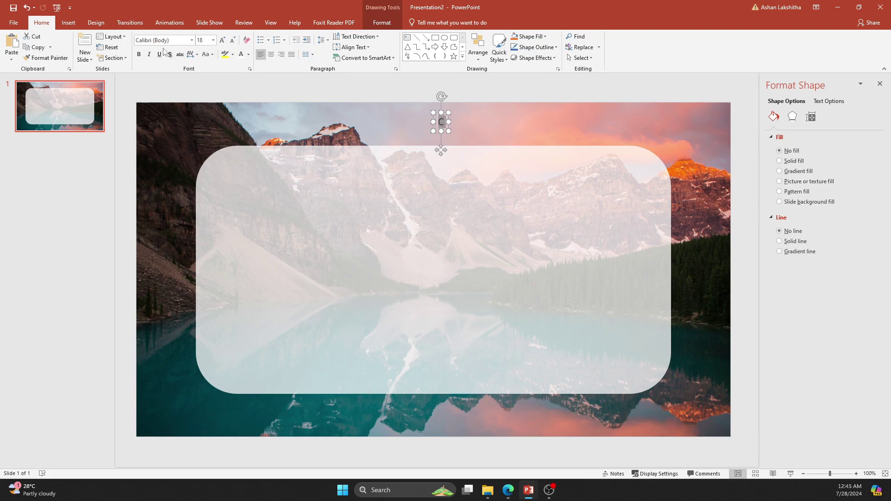
left_click(192, 40)
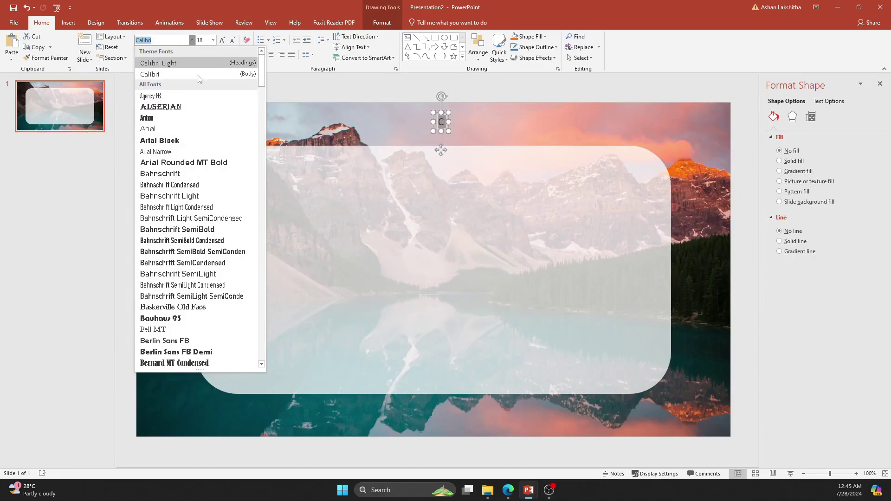
left_click_drag(261, 76, 262, 201)
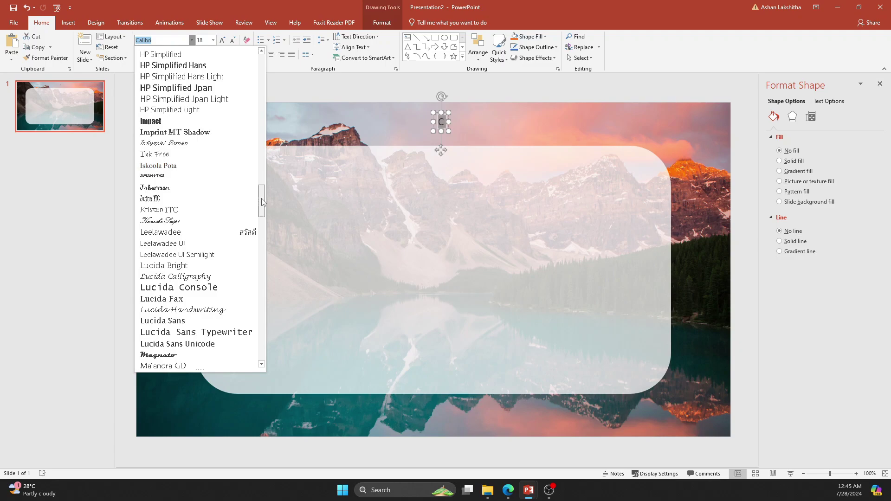
scroll(261, 196, "up", 1)
left_click(174, 144)
type("400")
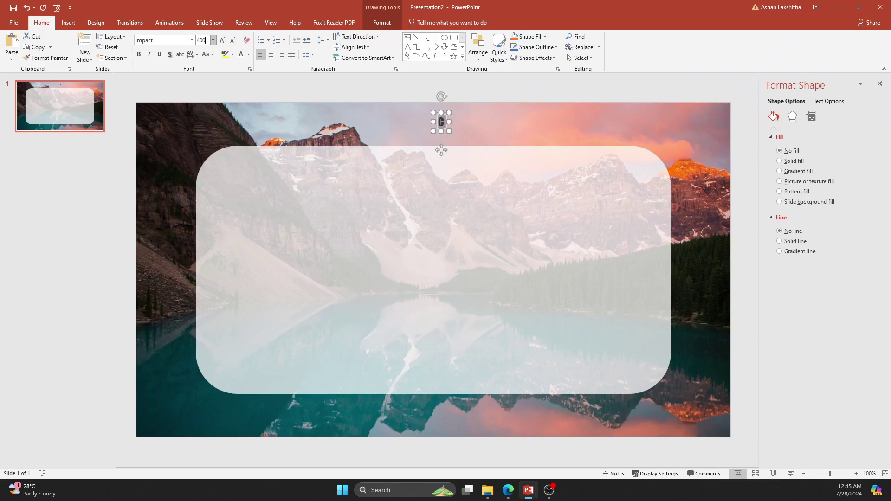
key("Return")
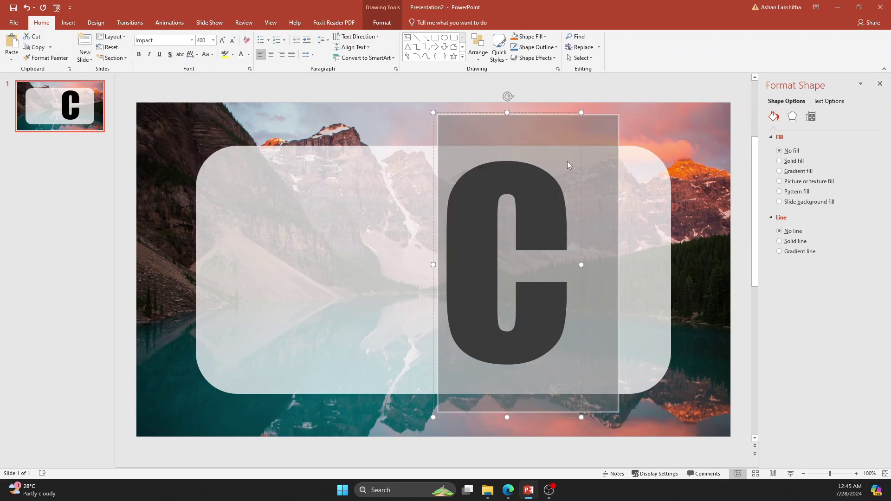
left_click_drag(553, 114, 620, 116)
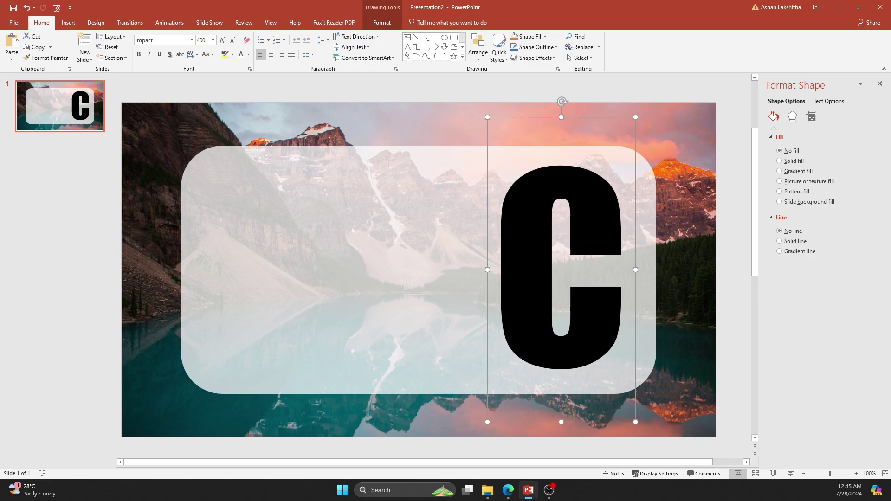
left_click(665, 215)
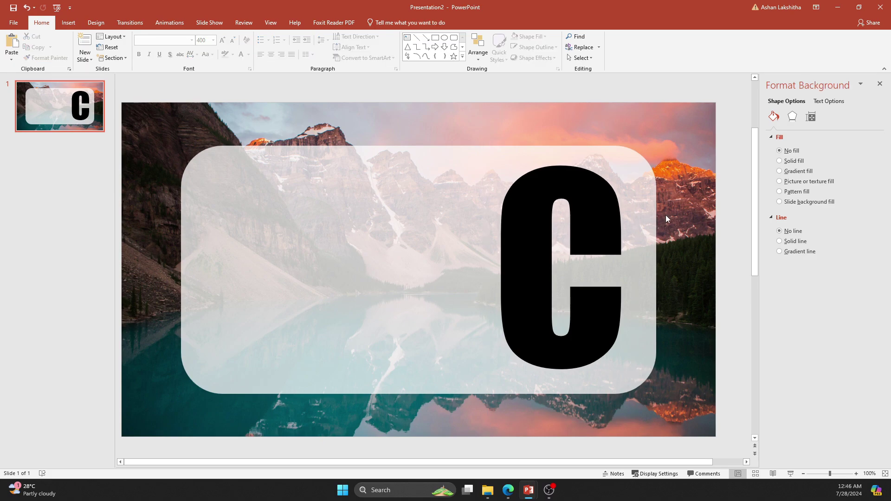
Step: Duplicate slide 1 and return to the original slide
right_click(86, 119)
left_click(122, 194)
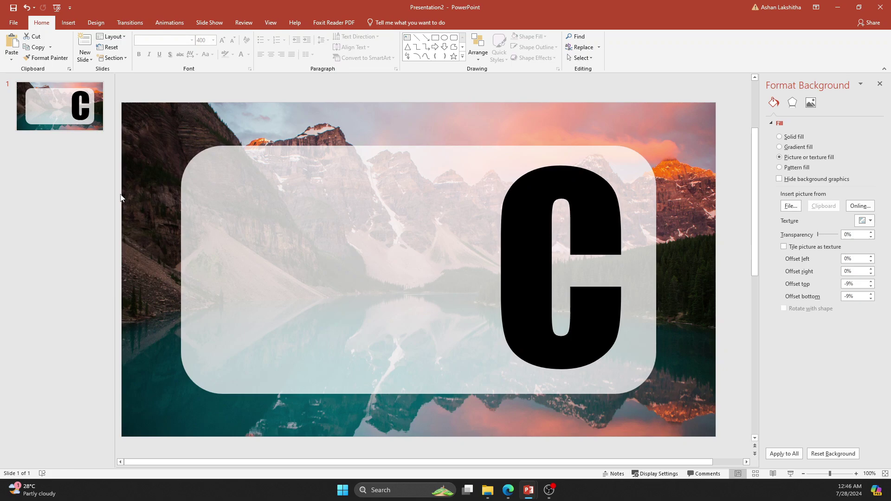
left_click(65, 110)
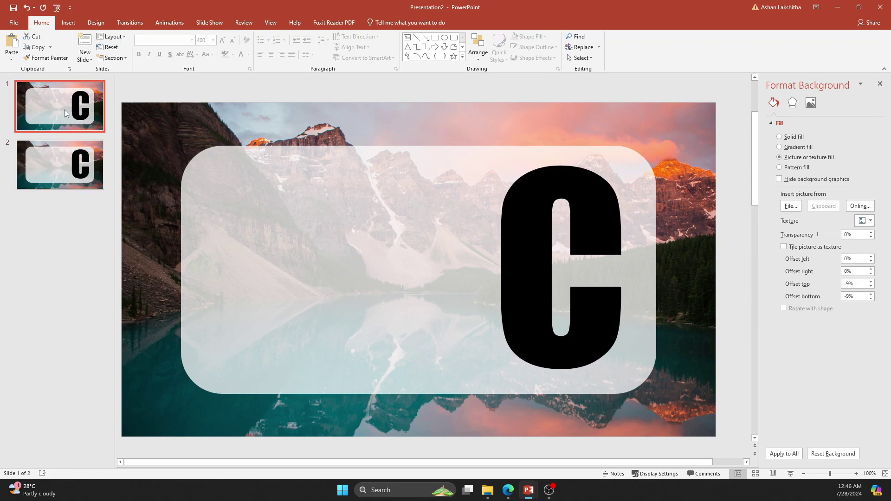
Step: Subtract the letter C from the rounded rectangle using Merge Shapes
left_click(643, 205)
left_click(594, 205, "shift")
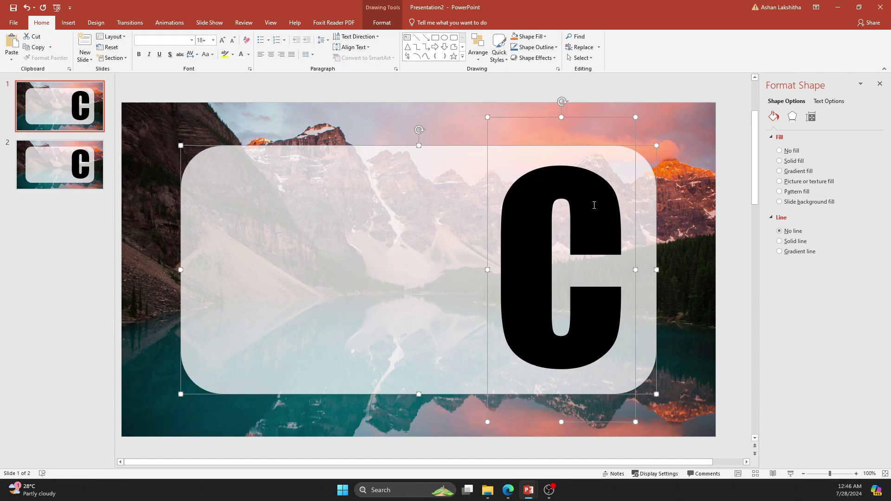
left_click(381, 23)
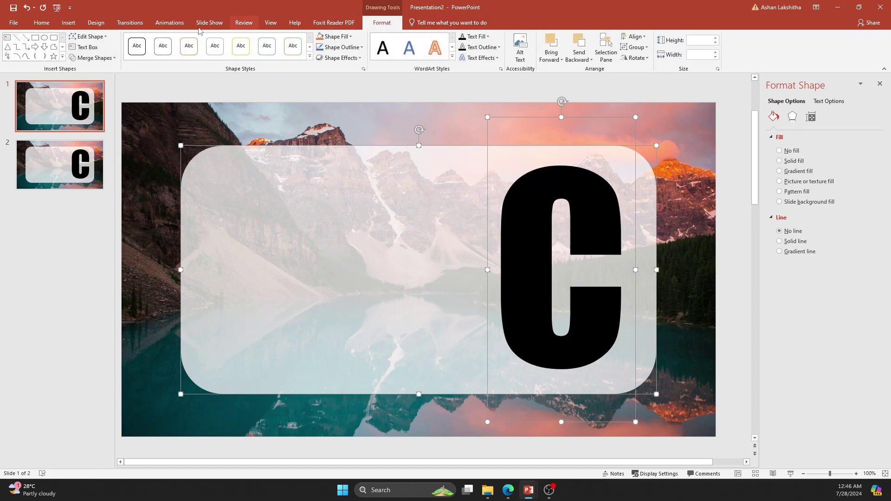
left_click(93, 58)
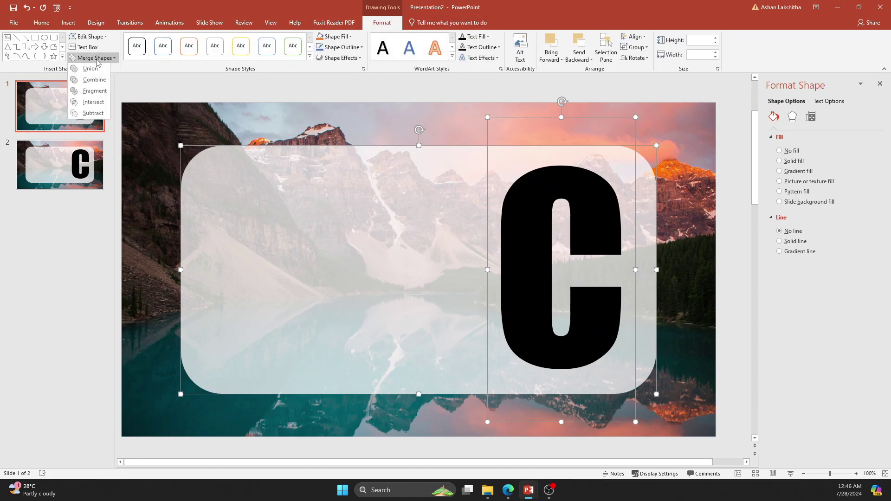
left_click(93, 114)
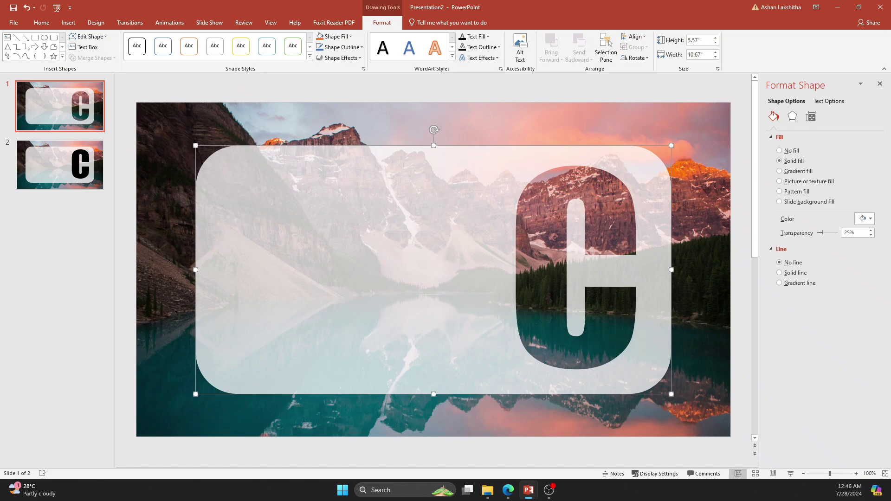
left_click(709, 274)
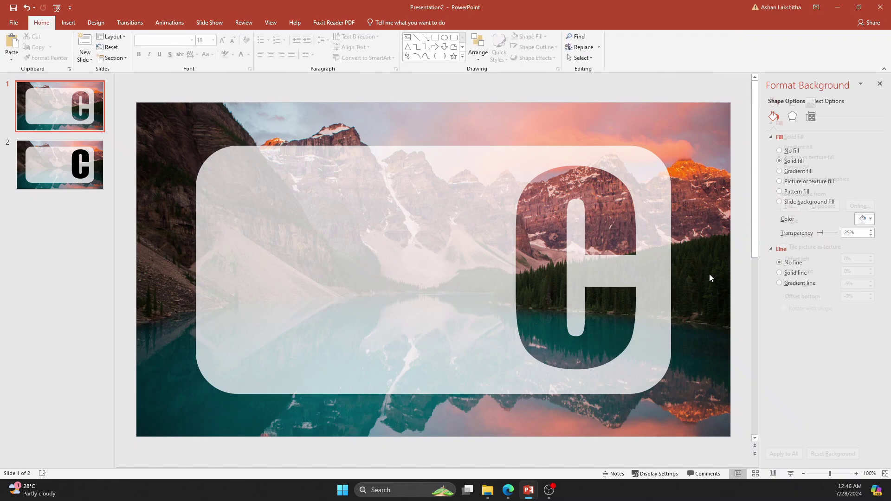
Step: Paste the CLEANLINESS title, description and credit text, then go to slide 2
key("ctrl+v")
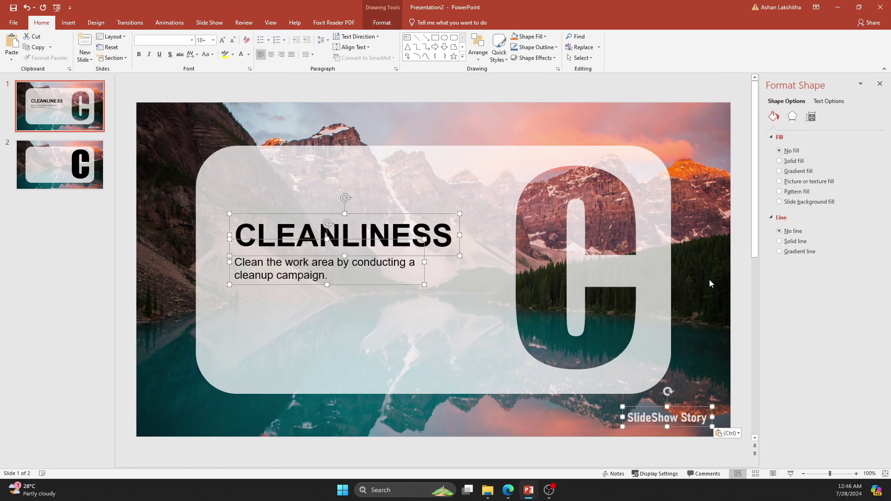
left_click(709, 279)
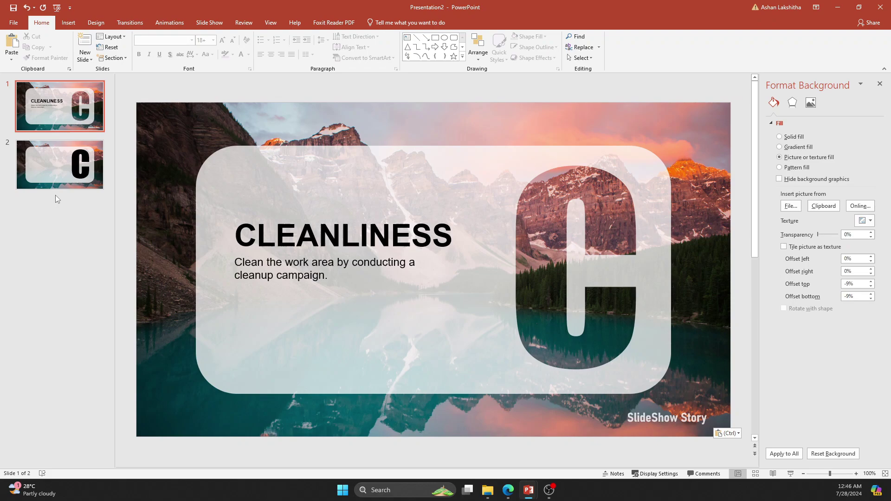
left_click(56, 177)
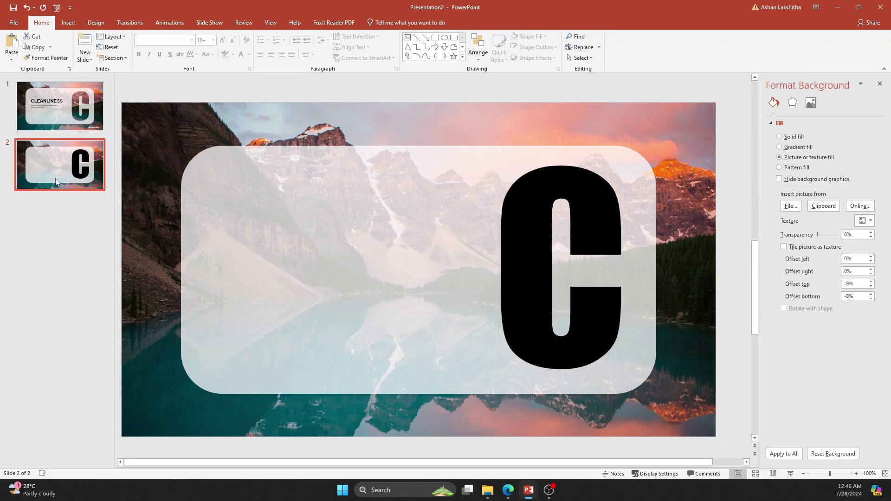
Step: Duplicate slide 2 as slide 3 and return to slide 2
right_click(75, 177)
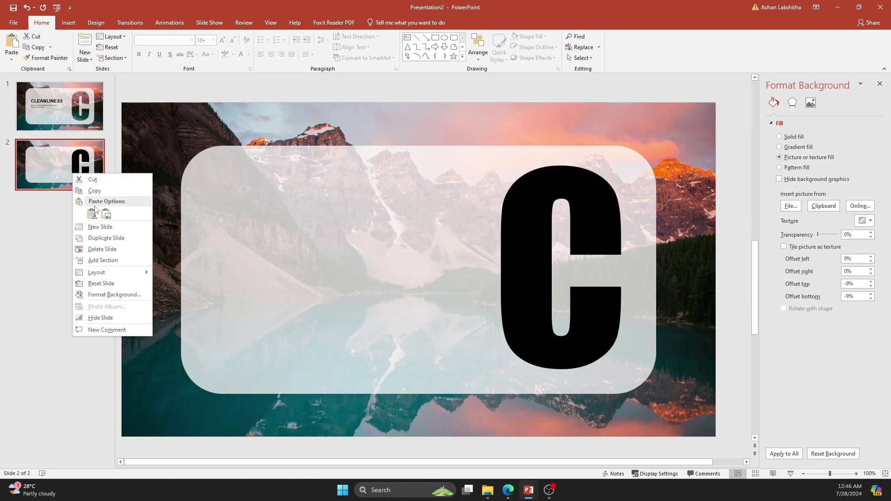
left_click(106, 238)
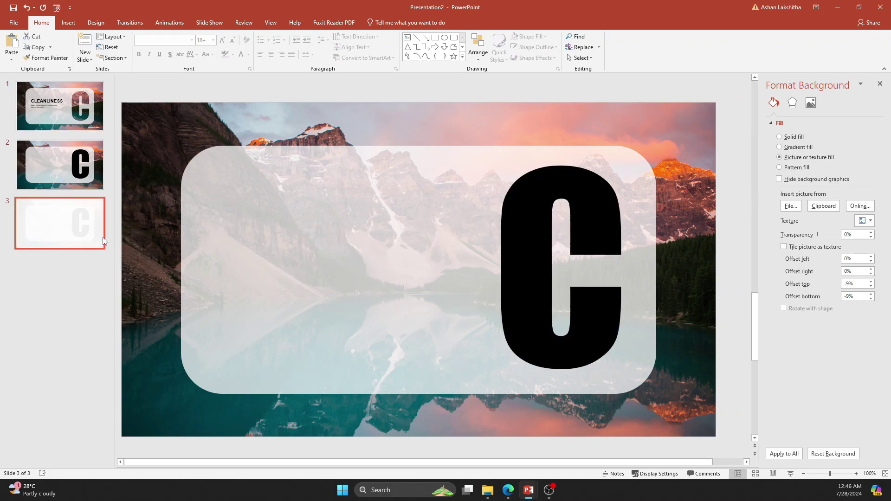
left_click(59, 163)
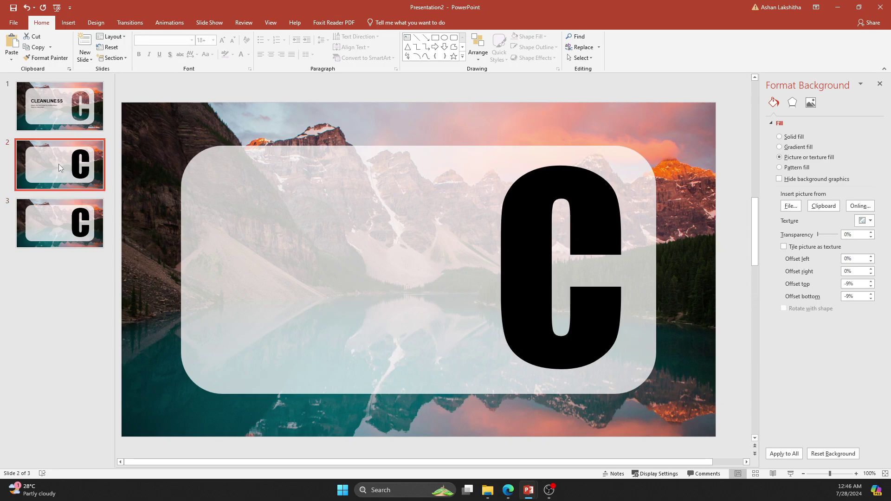
left_click(519, 244)
left_click(687, 230)
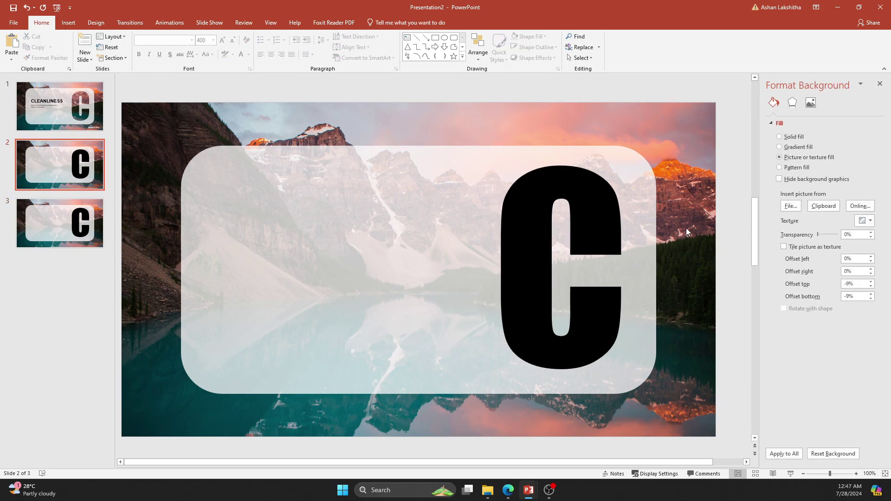
Step: Set slide 2's background to the johannes-plenio autumn forest photo from Downloads
left_click(791, 207)
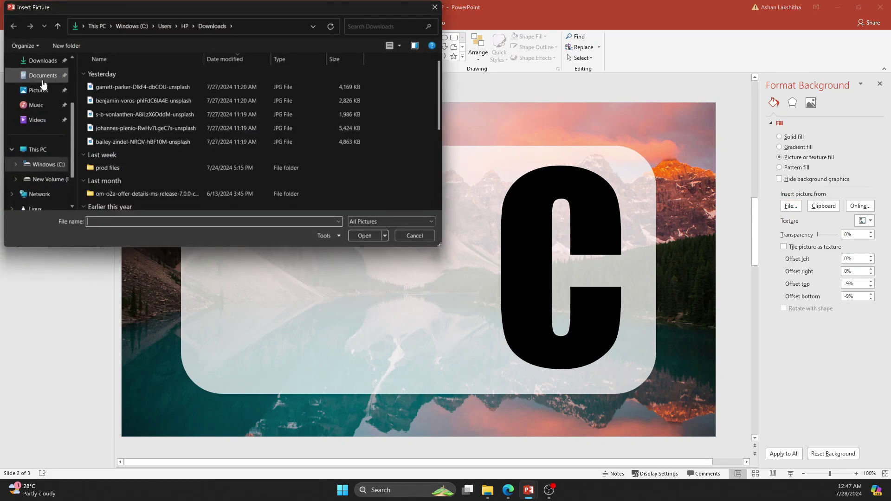
left_click(43, 60)
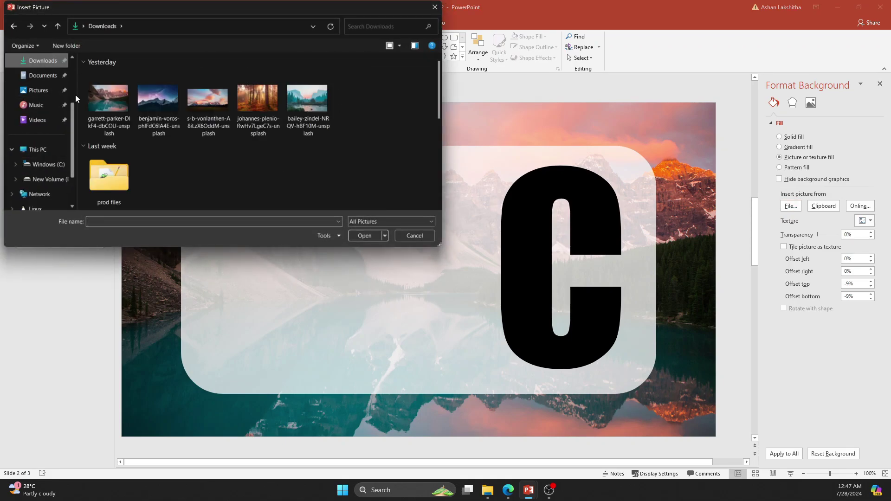
double_click(259, 105)
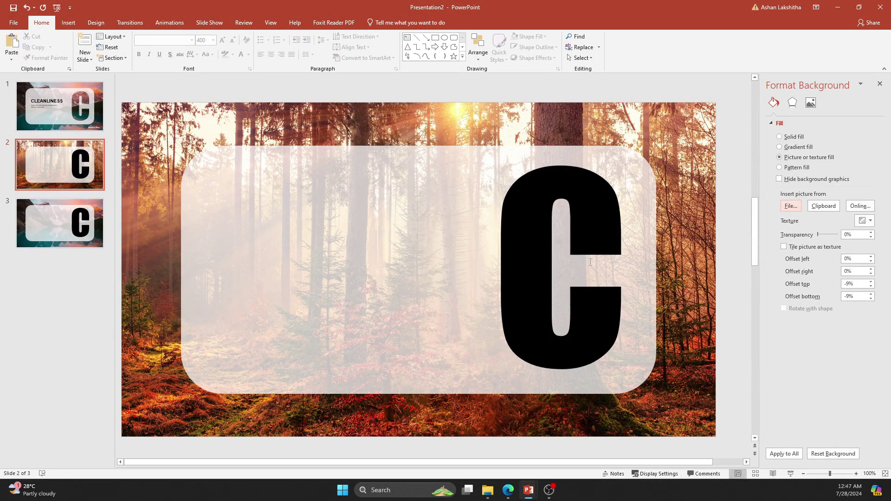
left_click(577, 250)
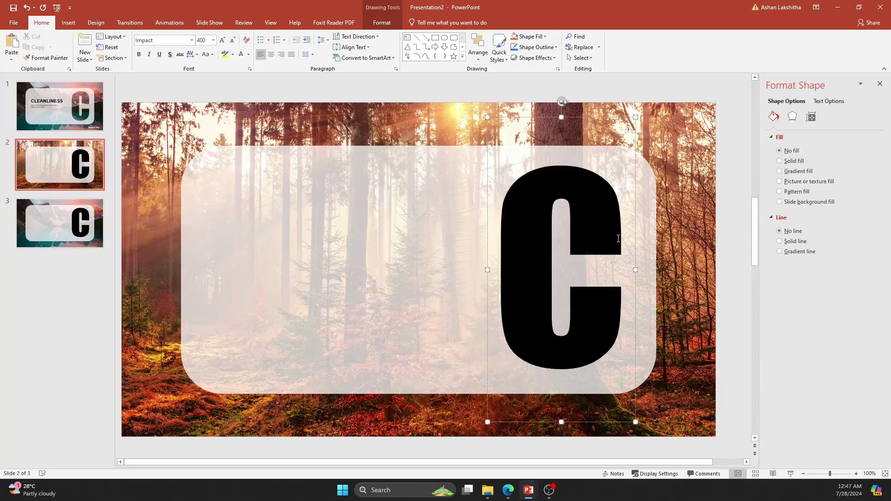
Step: Replace the letter C with O and select both the rectangle and the O
key("BackSpace")
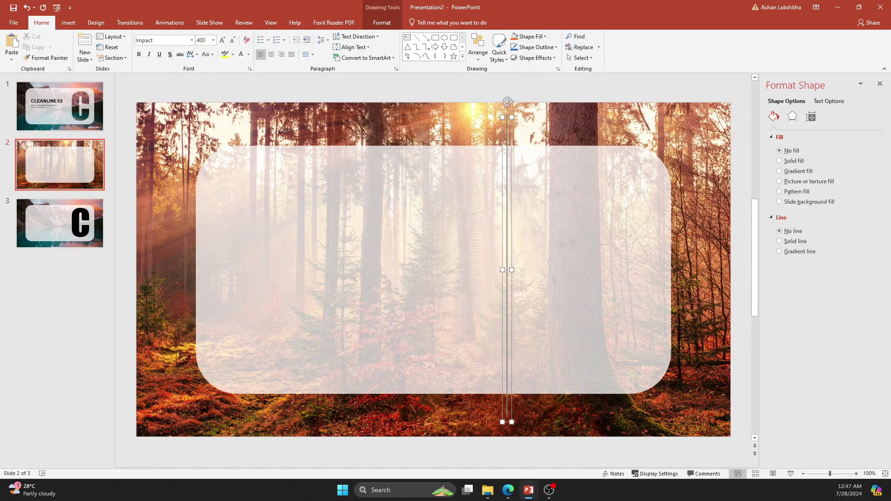
type("O")
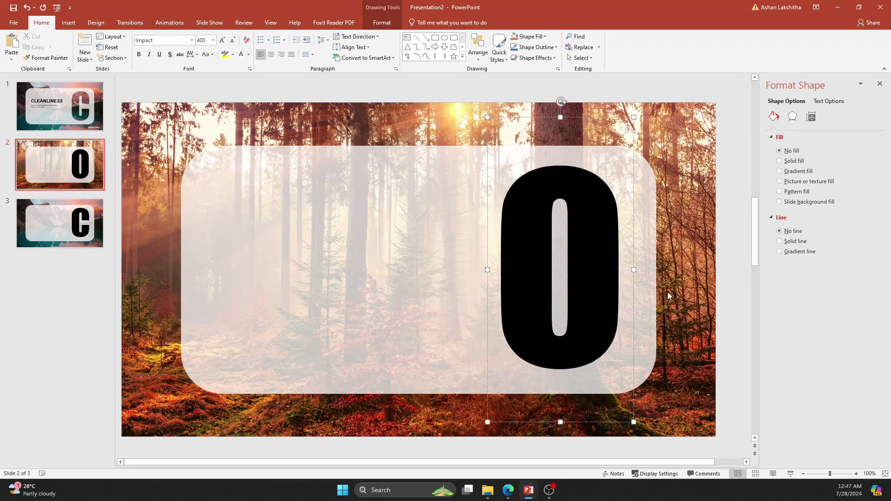
left_click(668, 292)
left_click(629, 236)
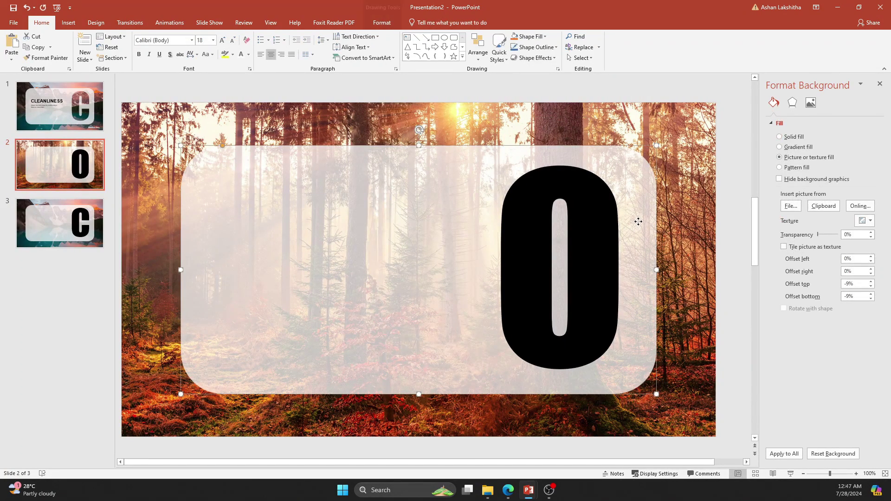
left_click(610, 228)
left_click(639, 220)
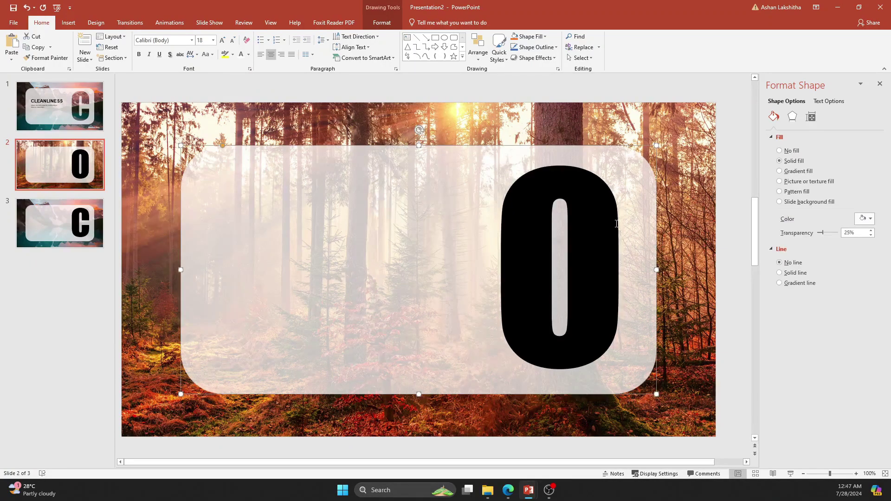
left_click(607, 224, "shift")
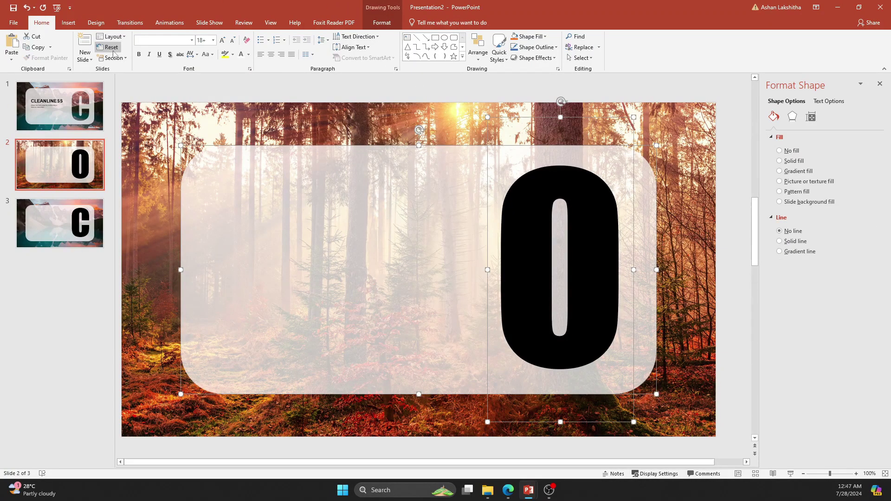
left_click(381, 23)
Step: Subtract the O from the rectangle and paste the ORGANIZE title and description
left_click(92, 58)
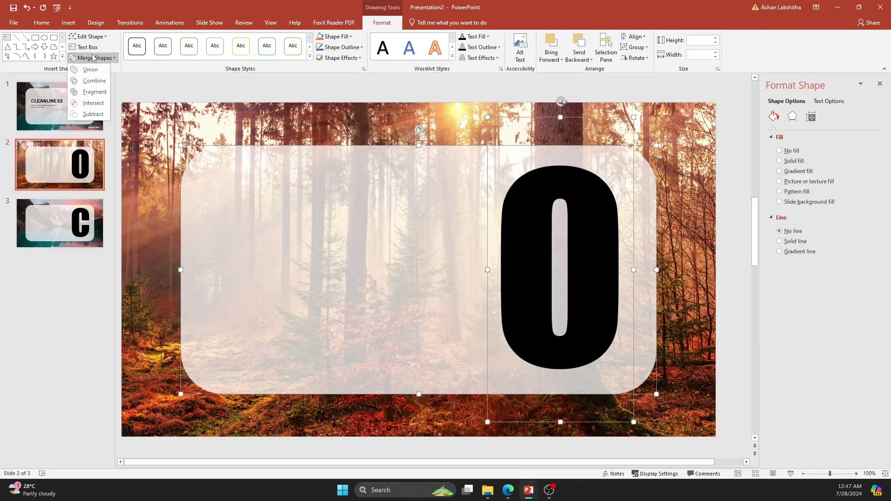
left_click(91, 108)
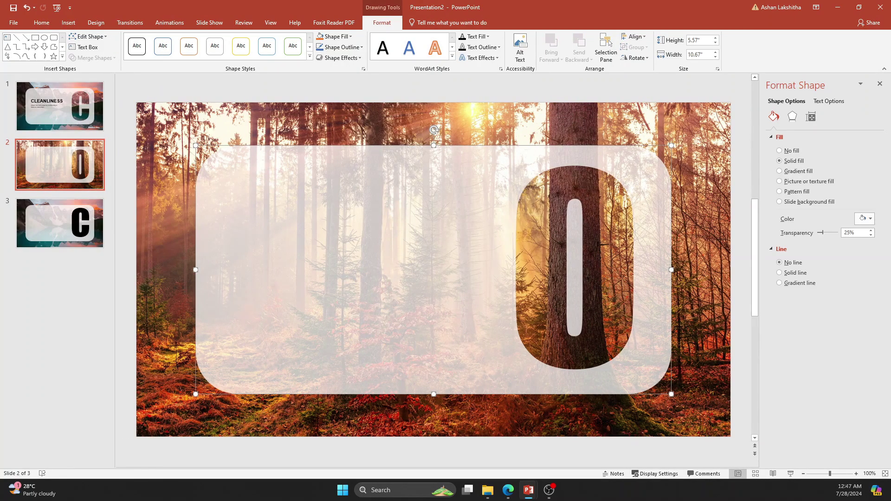
key("ctrl+v")
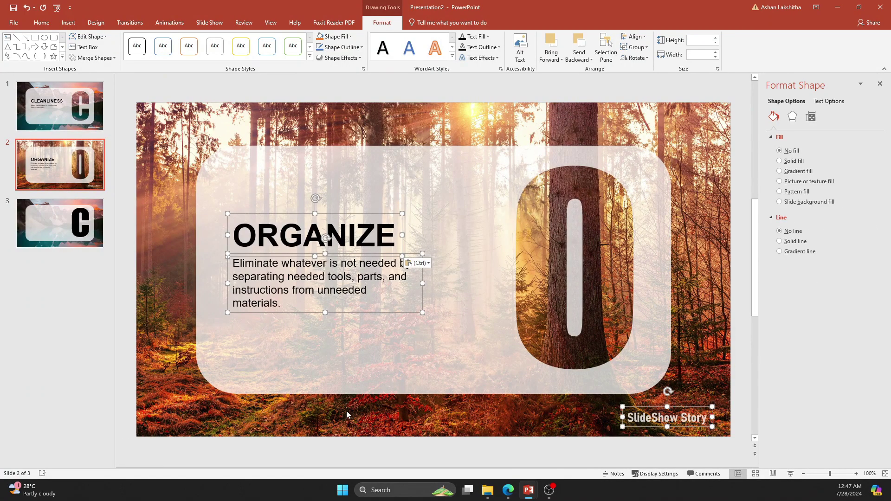
left_click(346, 414)
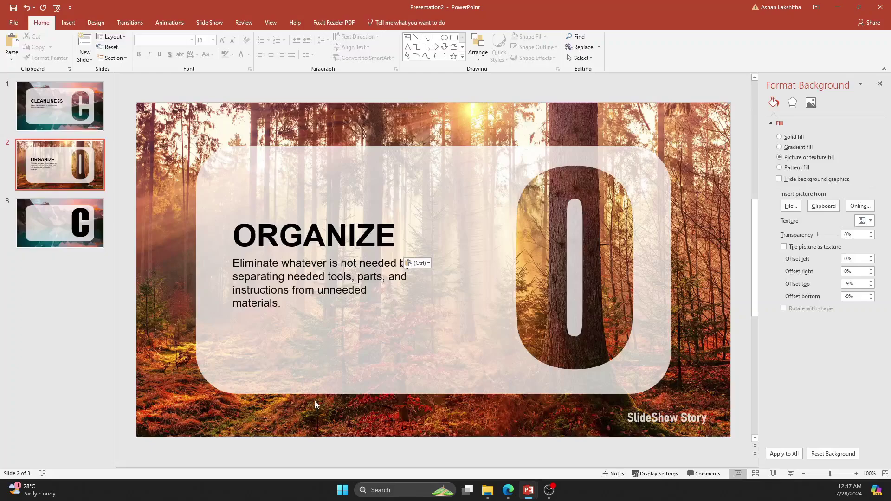
Step: Duplicate slide 3 as slide 4 and return to slide 3
left_click(45, 230)
right_click(45, 230)
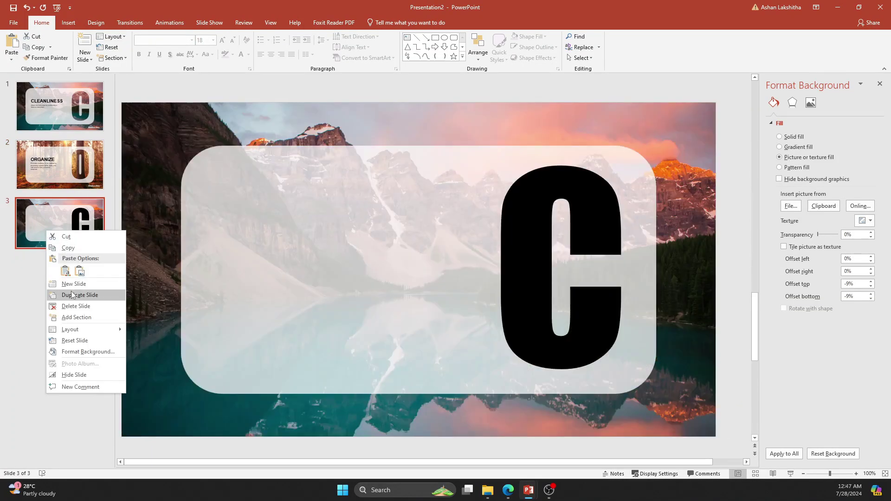
left_click(79, 295)
left_click(49, 220)
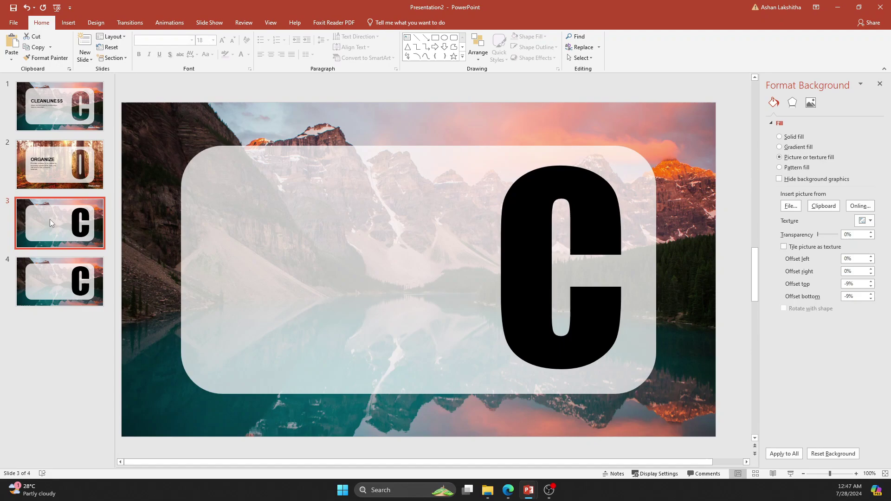
Step: Set slide 3's background to the snowy mountains pink-sunset photo from Downloads
left_click(789, 206)
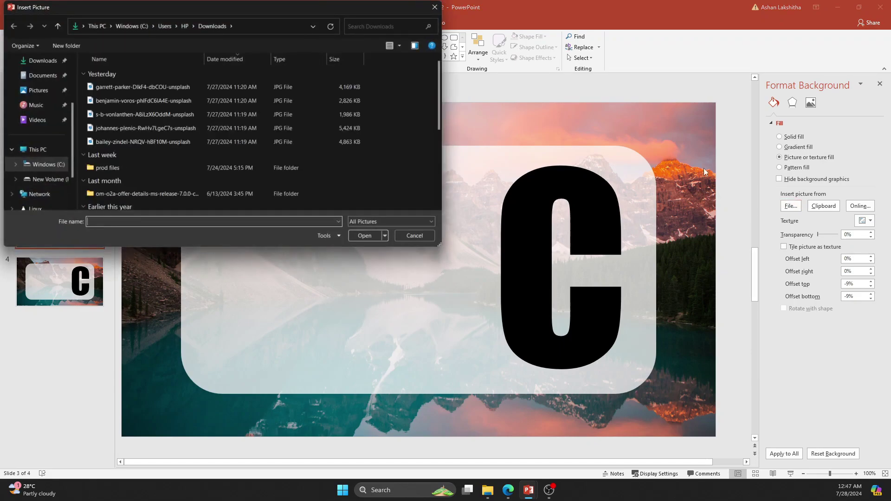
left_click(43, 61)
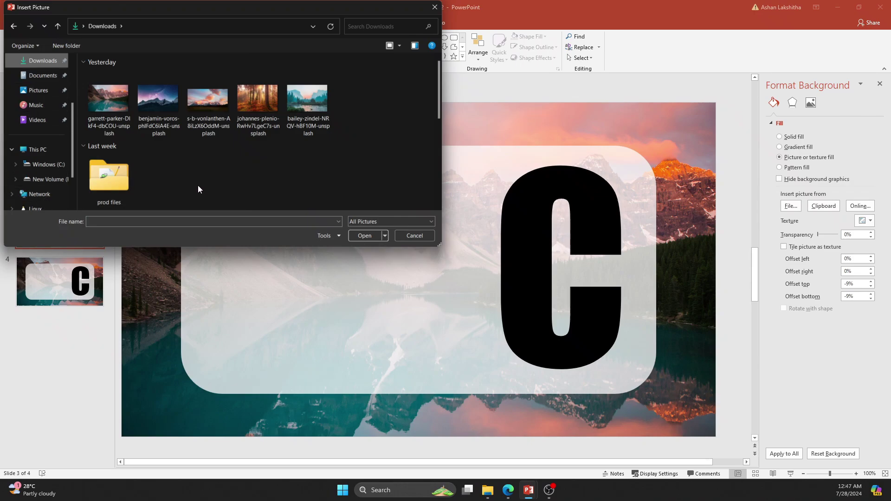
double_click(207, 98)
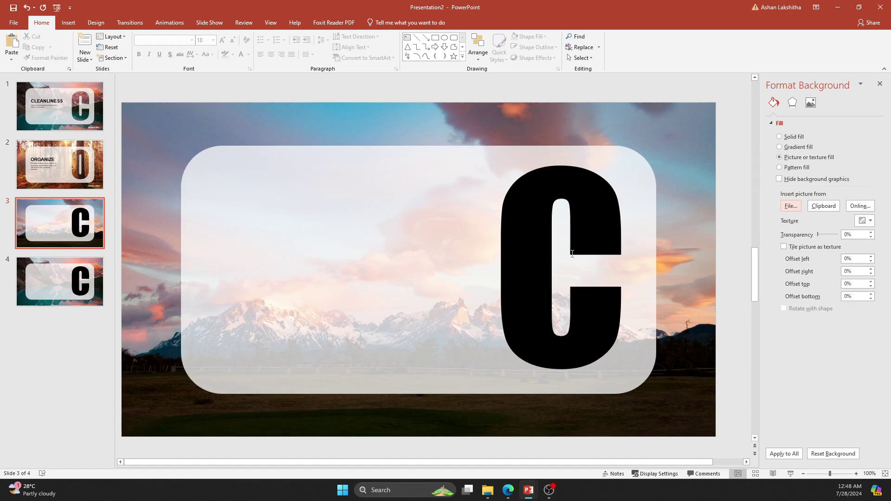
left_click(572, 252)
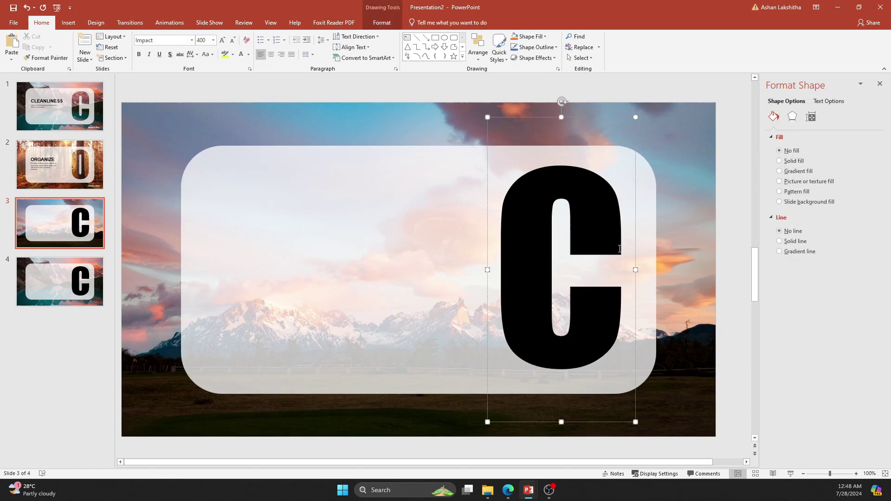
Step: Cut an S out of slide 3's translucent panel and paste the STANDARDIZE title and description
key("BackSpace")
type("S")
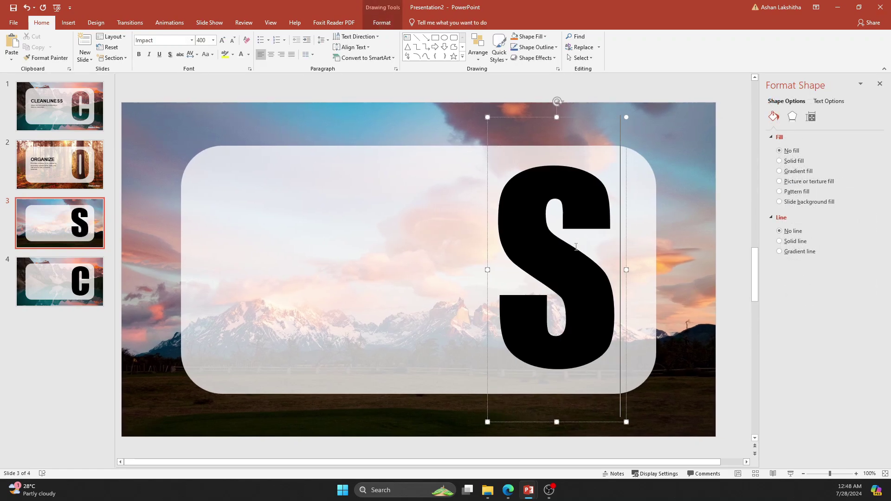
left_click(639, 246)
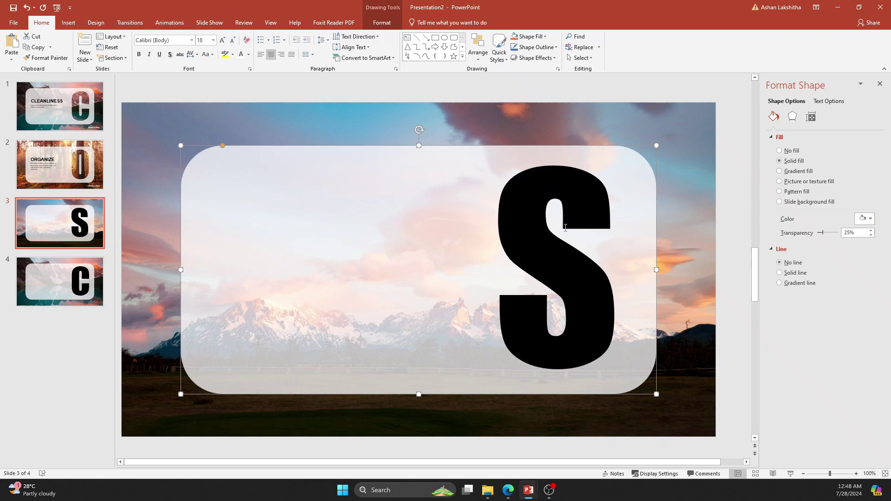
left_click(564, 228, "shift")
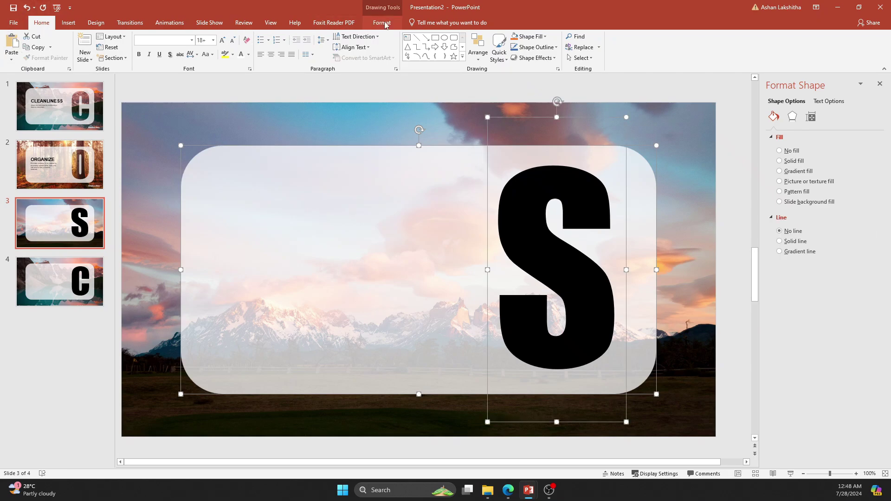
left_click(385, 23)
left_click(103, 58)
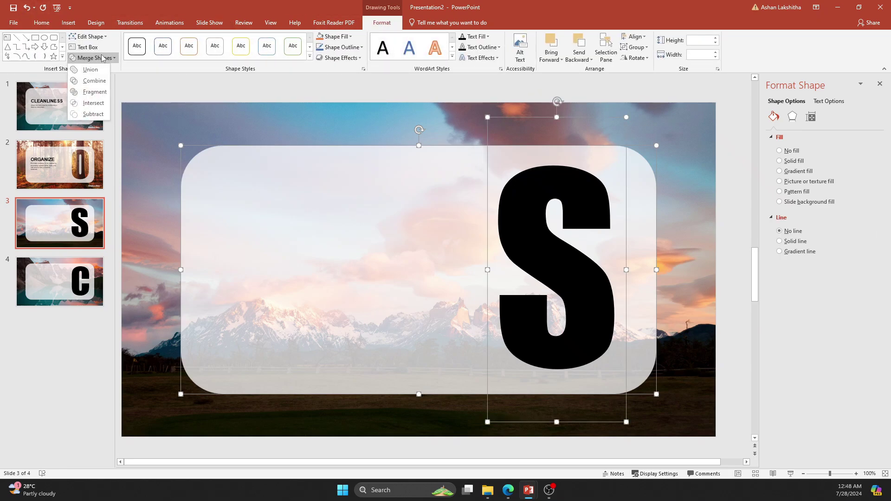
left_click(89, 116)
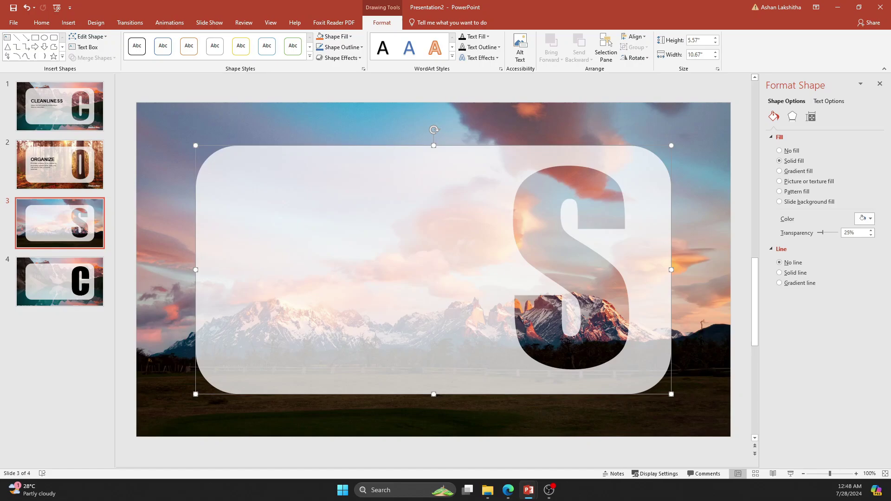
key("ctrl+v")
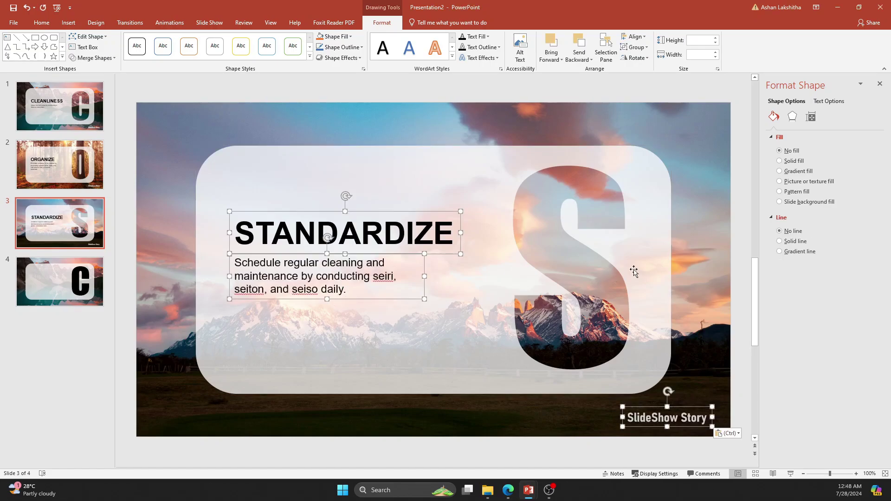
left_click(687, 238)
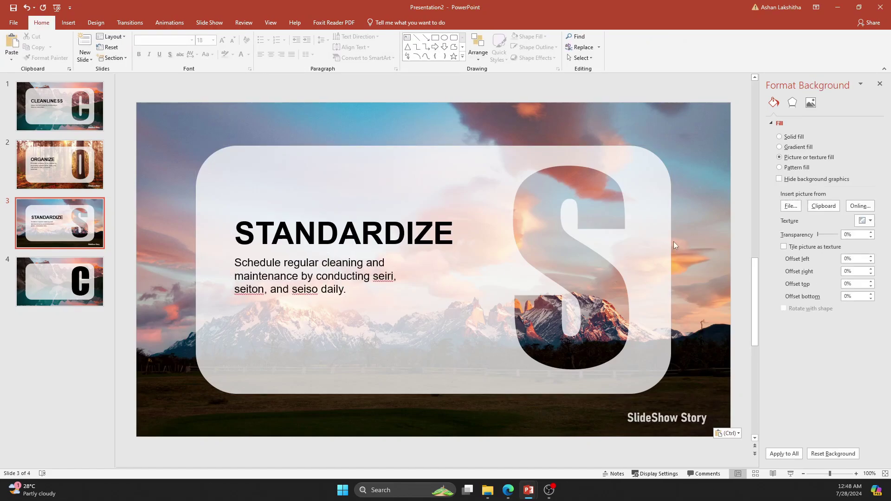
Step: Duplicate slide 4 to create slide 5
left_click(45, 296)
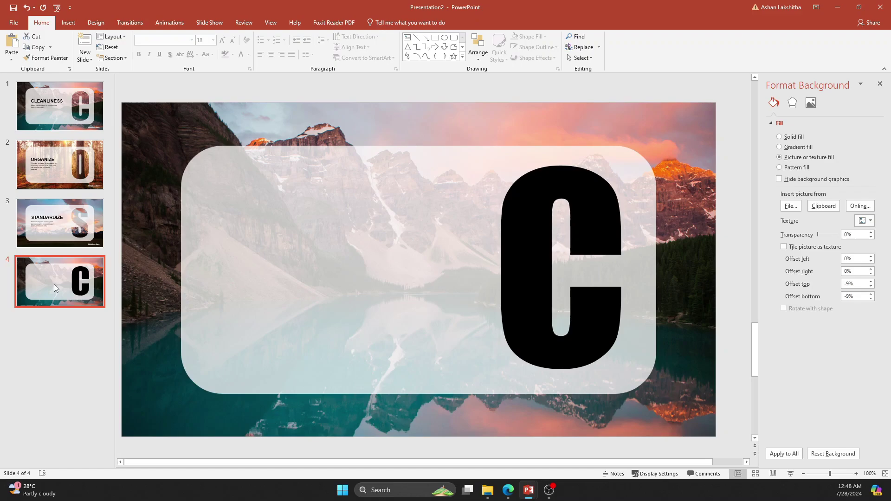
right_click(54, 284)
left_click(91, 349)
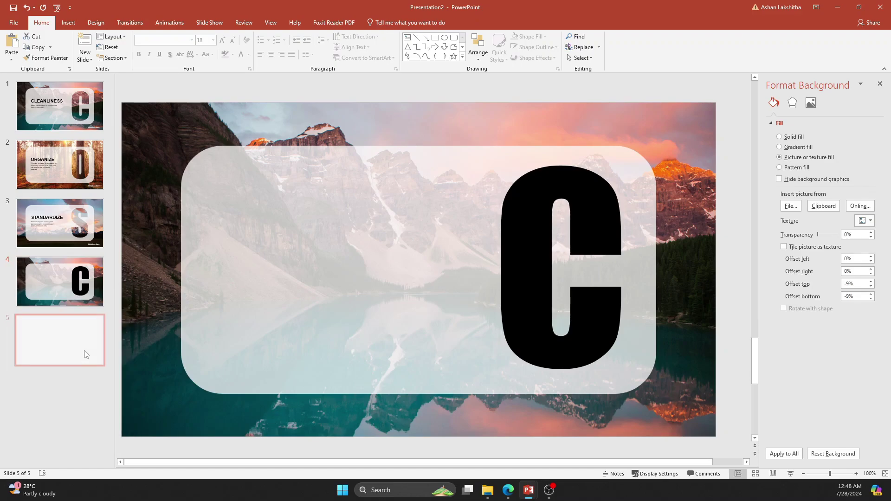
left_click(57, 279)
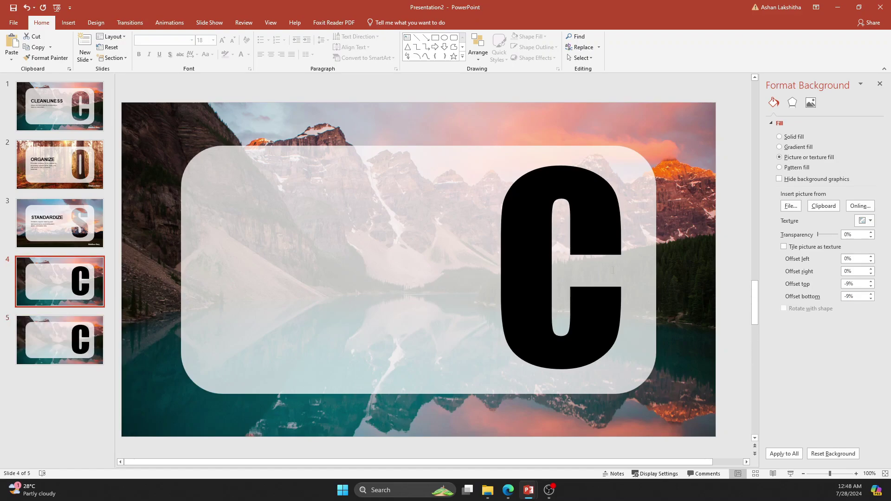
Step: Set slide 4's background to the misty forest-and-river photo from Downloads
left_click(790, 206)
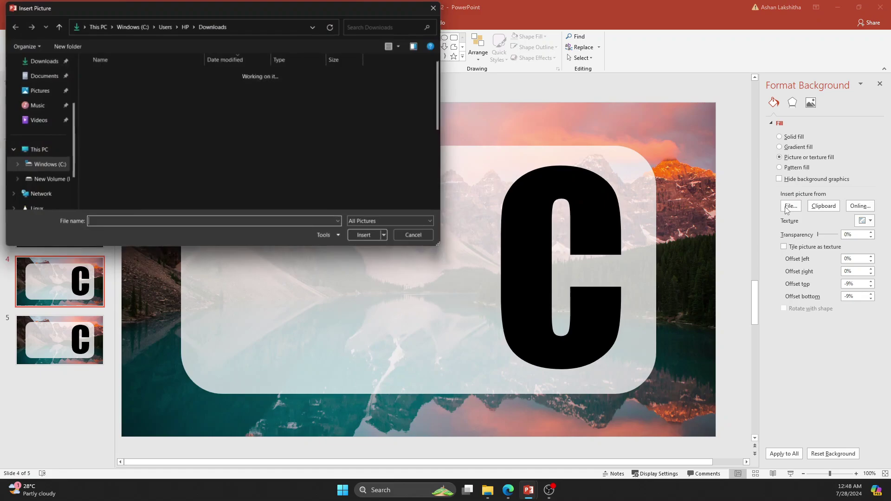
left_click(42, 60)
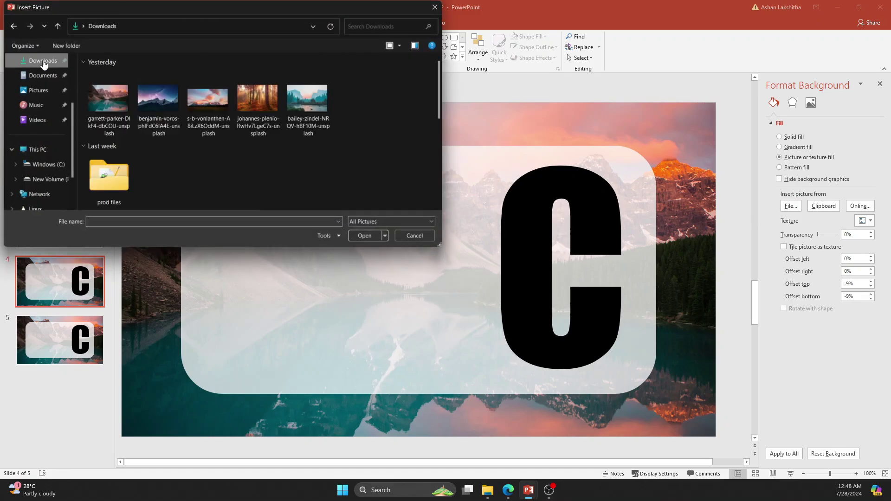
left_click(308, 104)
double_click(313, 104)
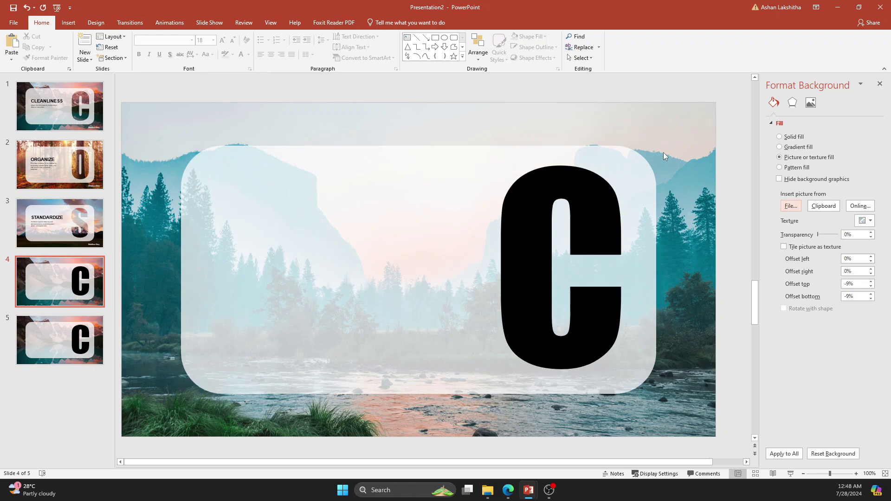
left_click(617, 210)
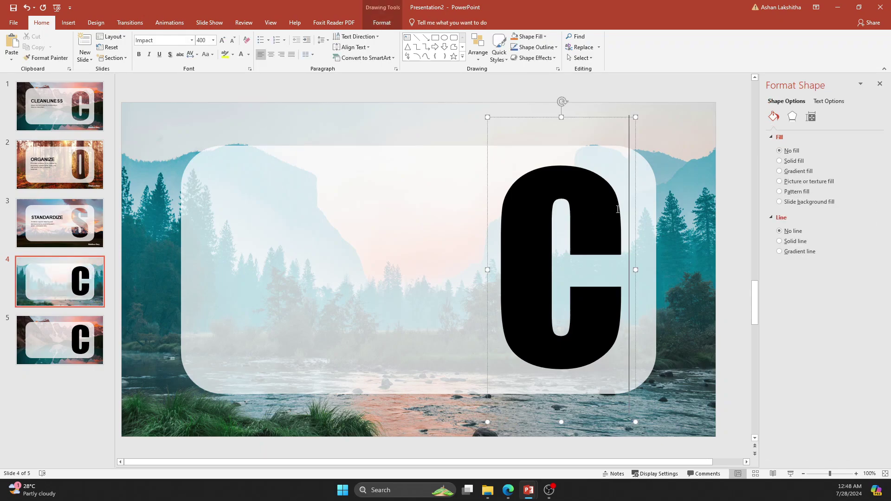
Step: Subtract an O from slide 4's rounded rectangle and paste the ORDERLINESS title, description and credit
key("BackSpace")
type("O")
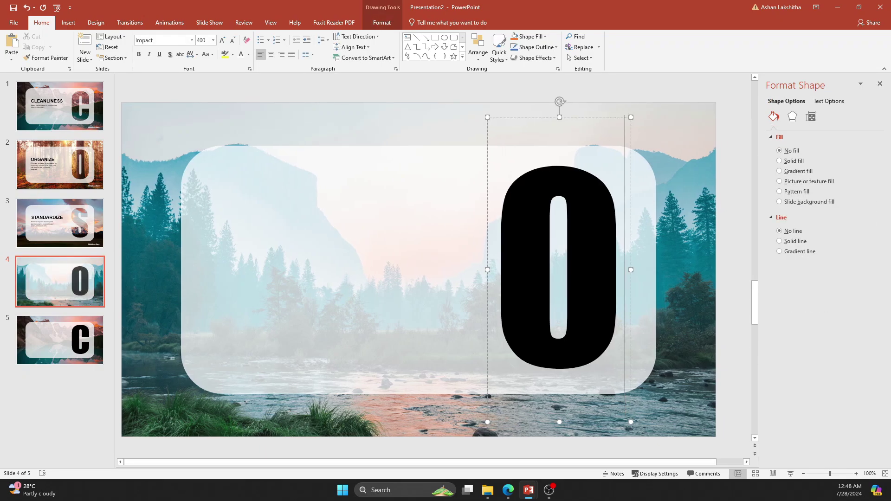
left_click(677, 231)
left_click(572, 230)
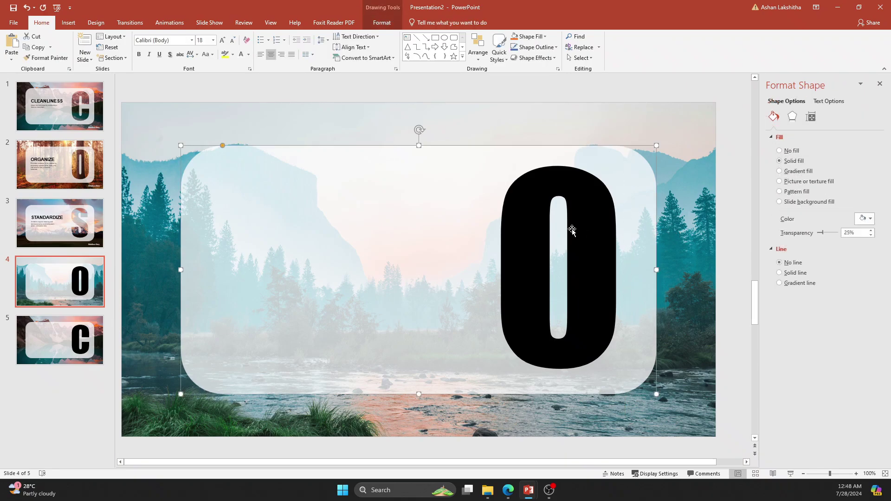
left_click(382, 22)
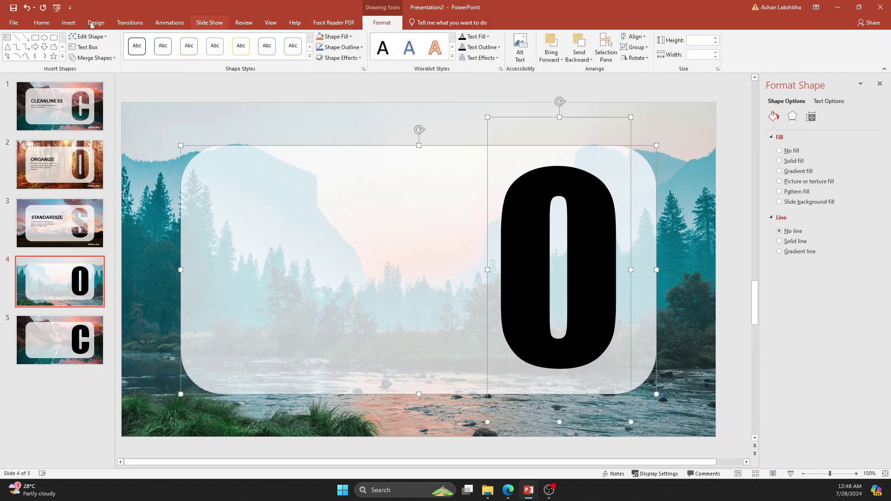
left_click(91, 58)
left_click(93, 114)
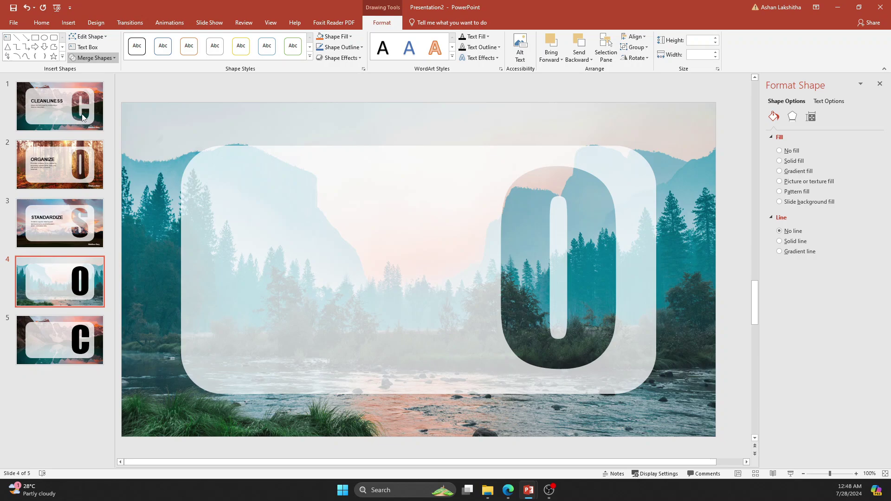
key("ctrl+v")
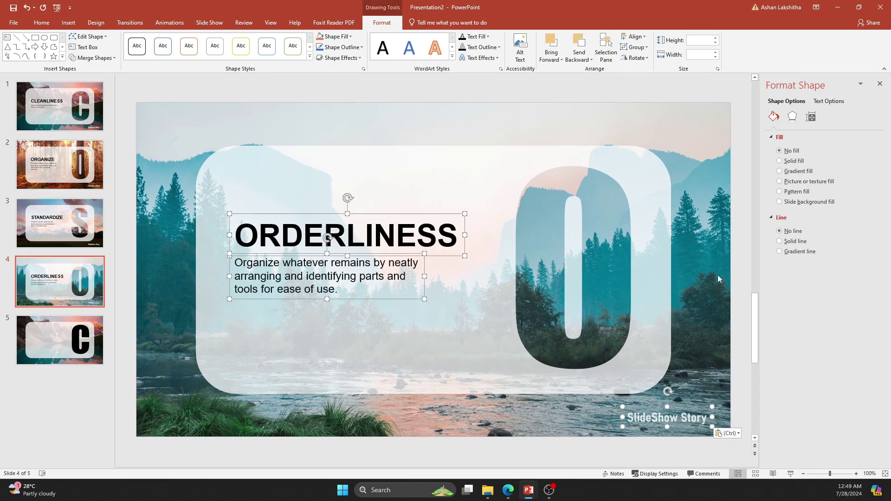
left_click(234, 341)
left_click(81, 341)
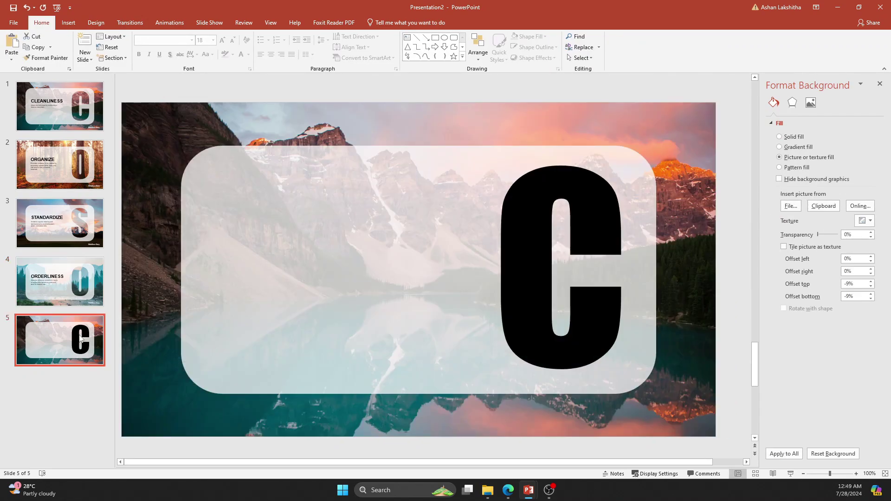
Step: Use the starry night mountain photo from Downloads as slide 5's background
left_click(790, 206)
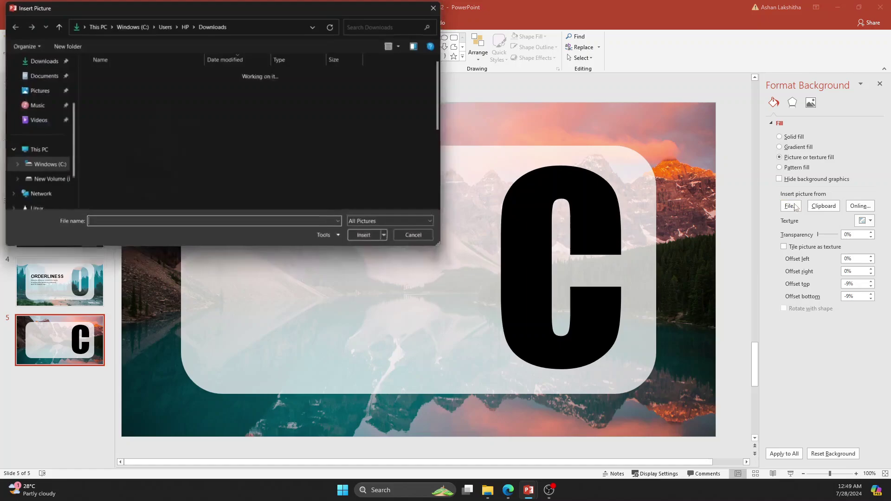
left_click(41, 61)
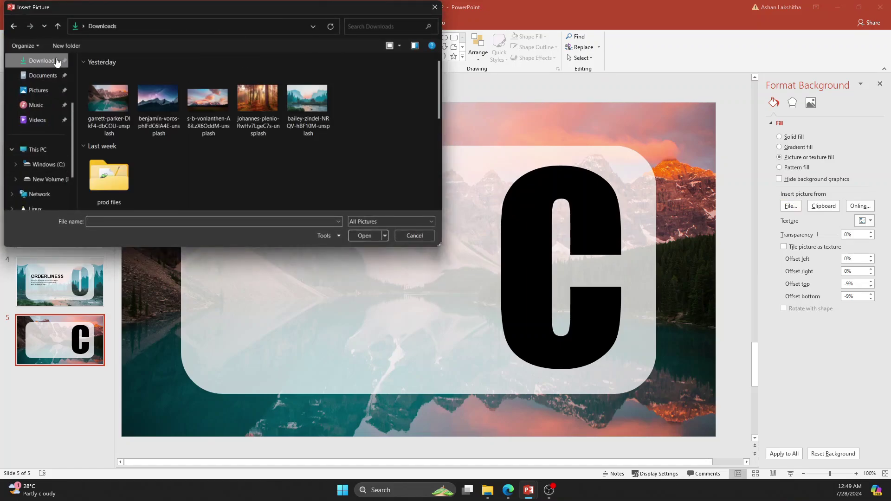
double_click(159, 97)
left_click(617, 216)
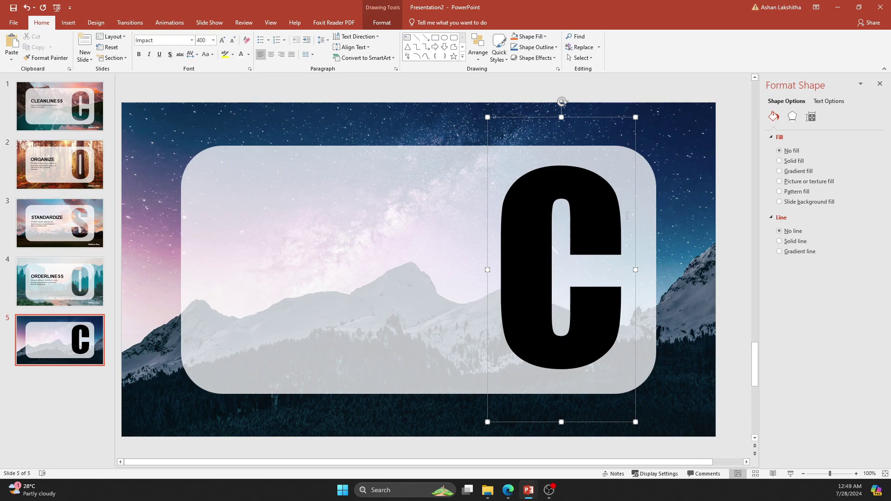
Step: Subtract the letter D from slide 5's translucent rounded rectangle
key("BackSpace")
type("D")
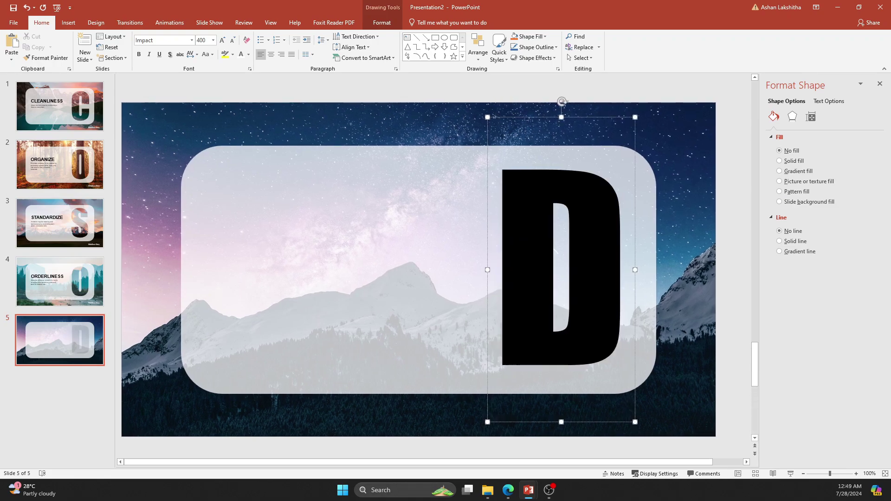
left_click(678, 200)
left_click(647, 202)
left_click(598, 209, "shift")
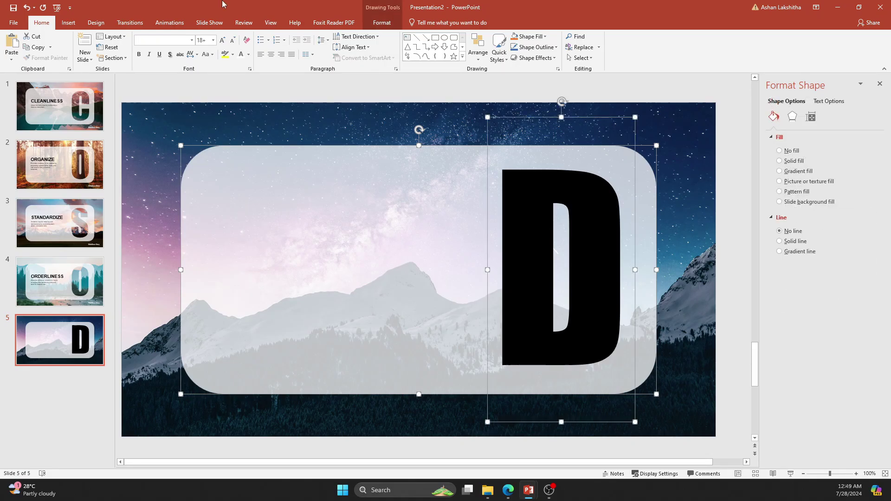
left_click(382, 23)
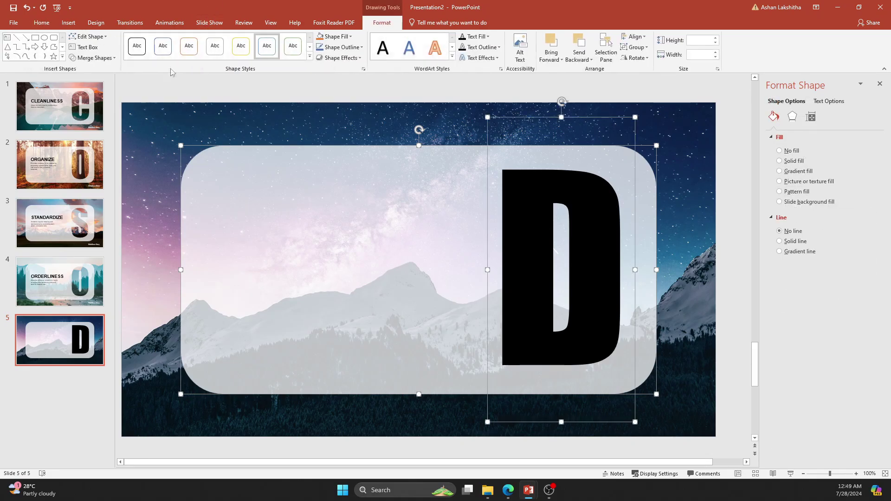
left_click(102, 58)
left_click(90, 106)
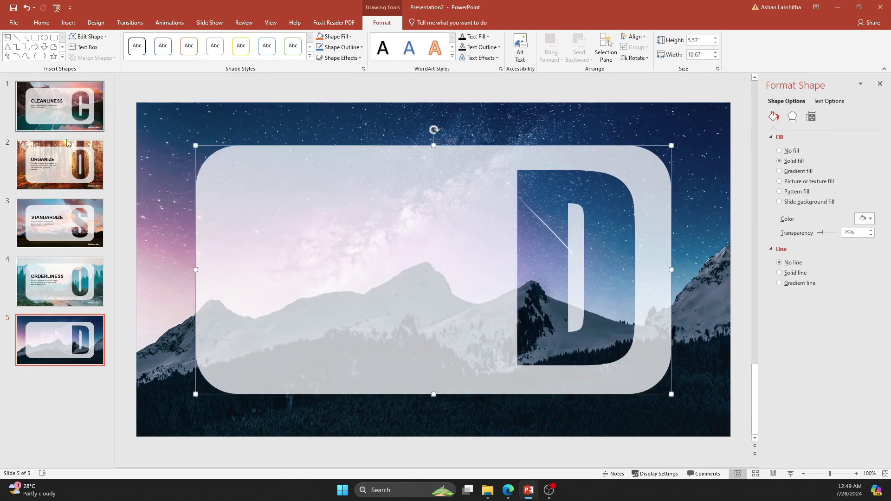
Step: Paste the DISCIPLINE title, description and SlideShow Story credit, then close Format Background
key("ctrl+v")
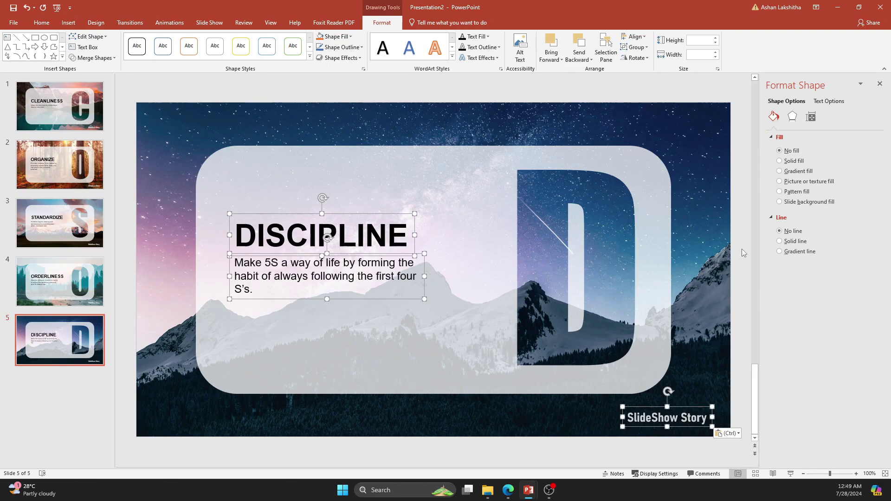
left_click(743, 249)
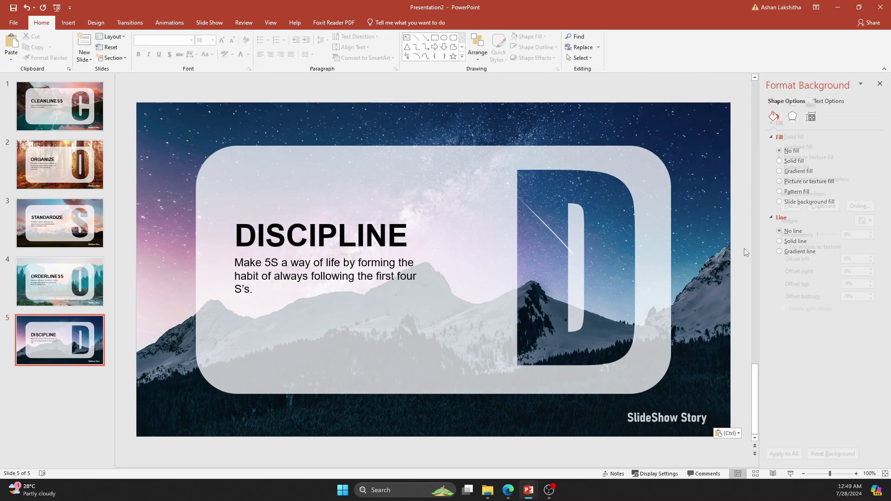
left_click(879, 85)
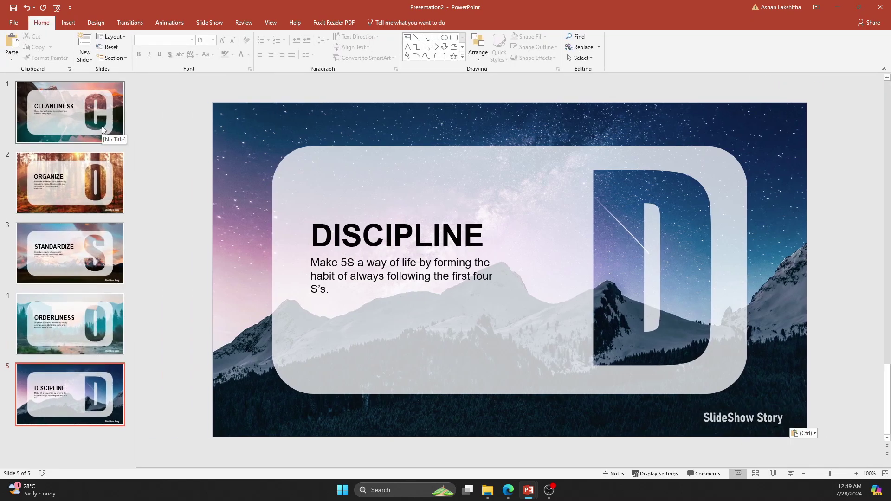
Step: Select slides 1 through 5 in the thumbnail pane
left_click(102, 130)
left_click(80, 184, "ctrl")
left_click(78, 254, "ctrl")
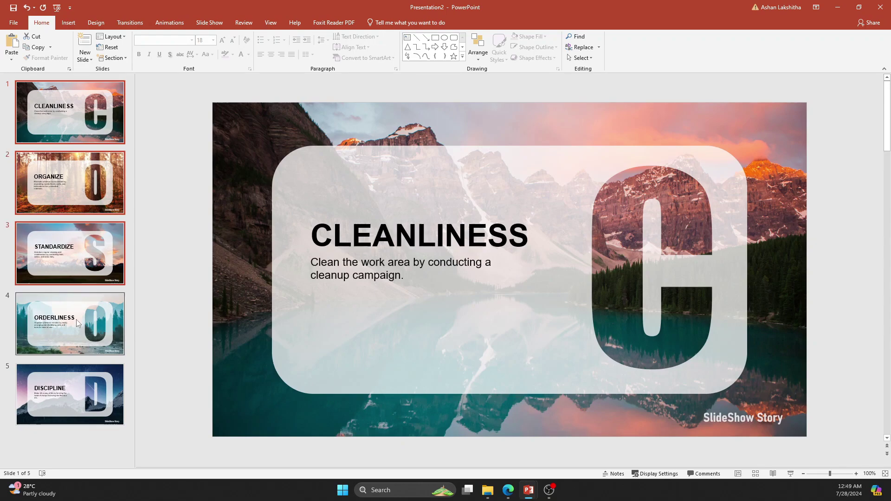
left_click(76, 320, "ctrl")
left_click(95, 387, "ctrl")
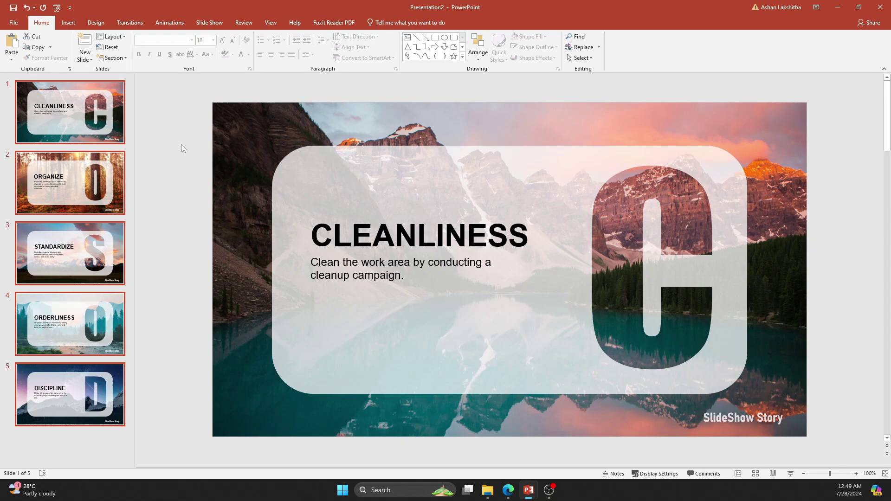
Step: Expand the full transitions gallery on the Transitions tab
left_click(157, 24)
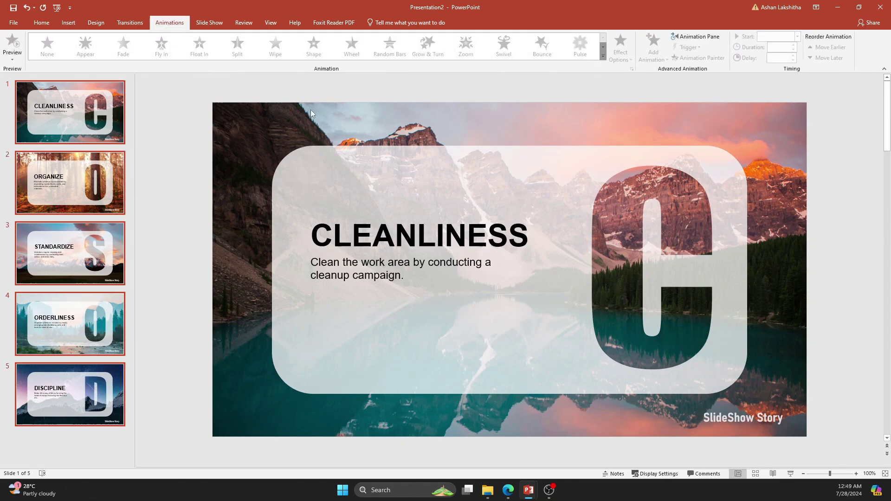
left_click(130, 23)
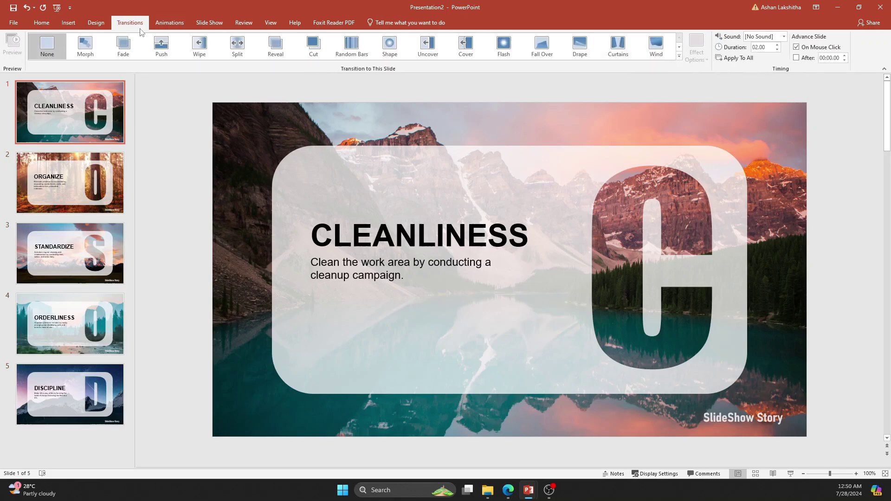
left_click(602, 55)
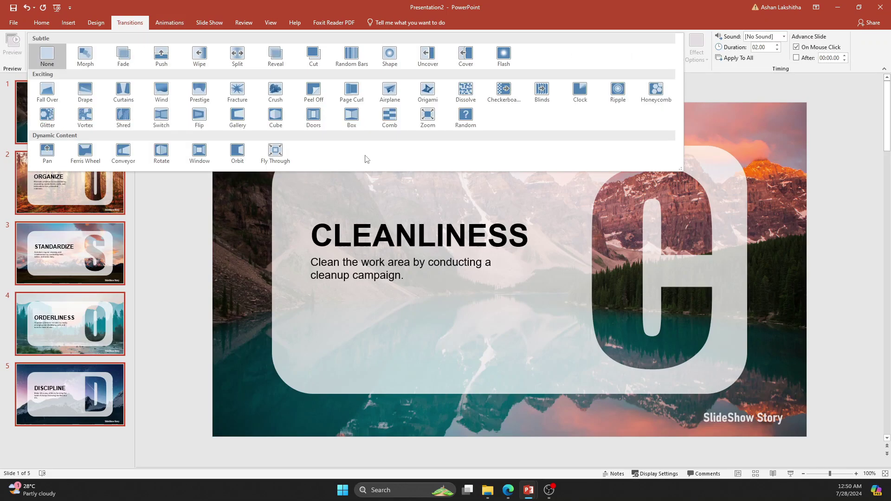